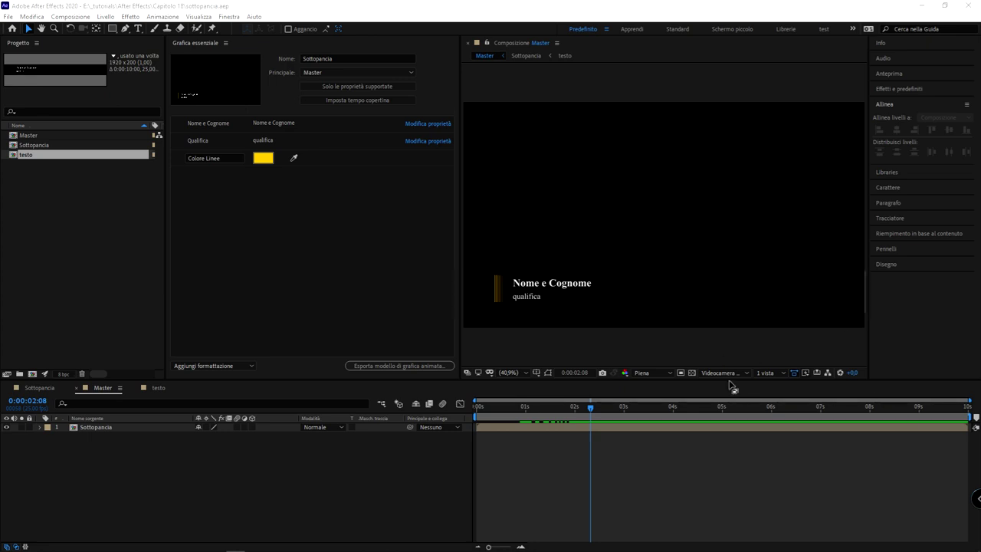
- Scrub back through the Sottopancia lower-third animation in the Master composition timeline
mouse_move(580, 408)
mouse_down()
mouse_move(525, 408)
mouse_move(567, 416)
mouse_move(600, 409)
mouse_up()
- In Premiere Pro, fill the lower-third with a sample name and the job title Montatore
mouse_move(350, 542)
click(179, 549)
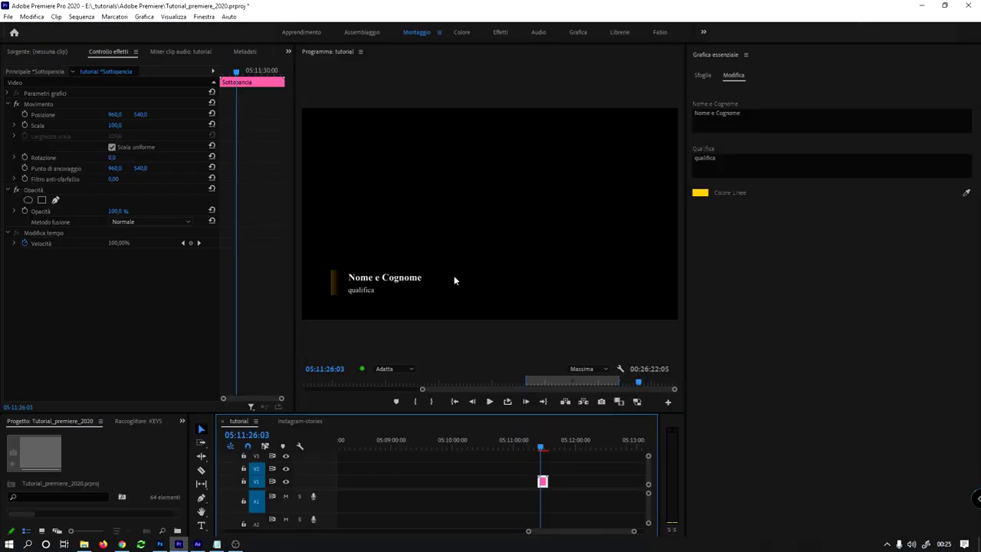
click(760, 112)
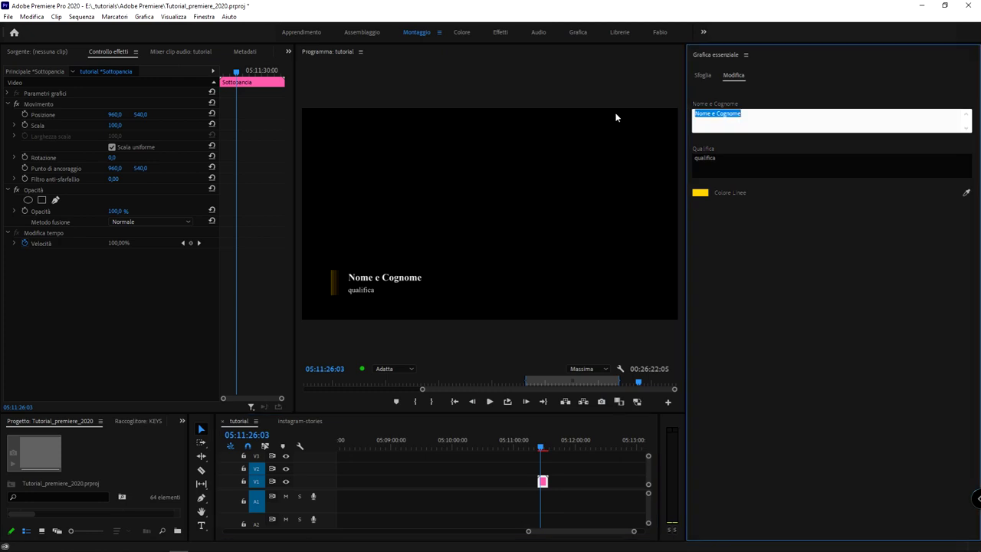
text(Pinco Pallino)
click(732, 164)
double_click(732, 164)
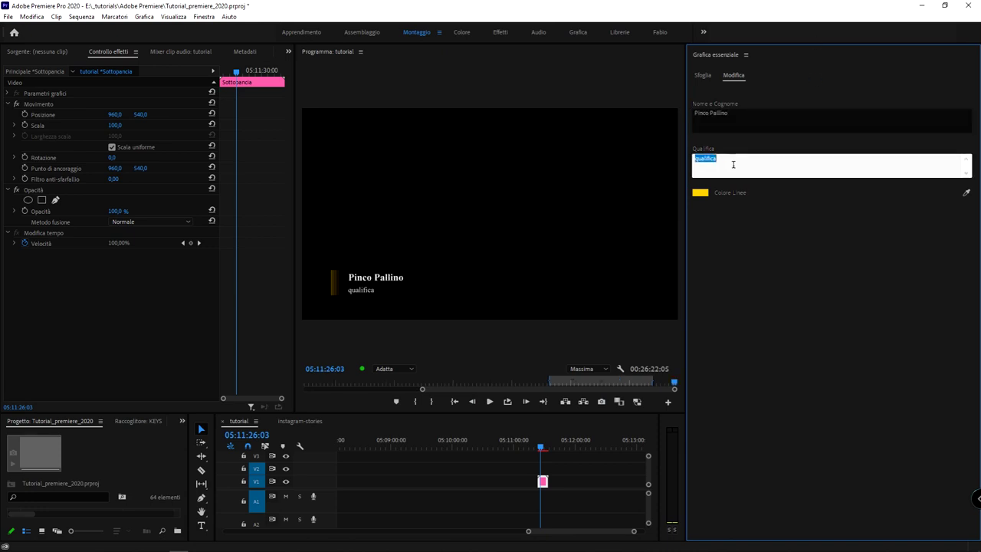
text(Montatore)
click(758, 259)
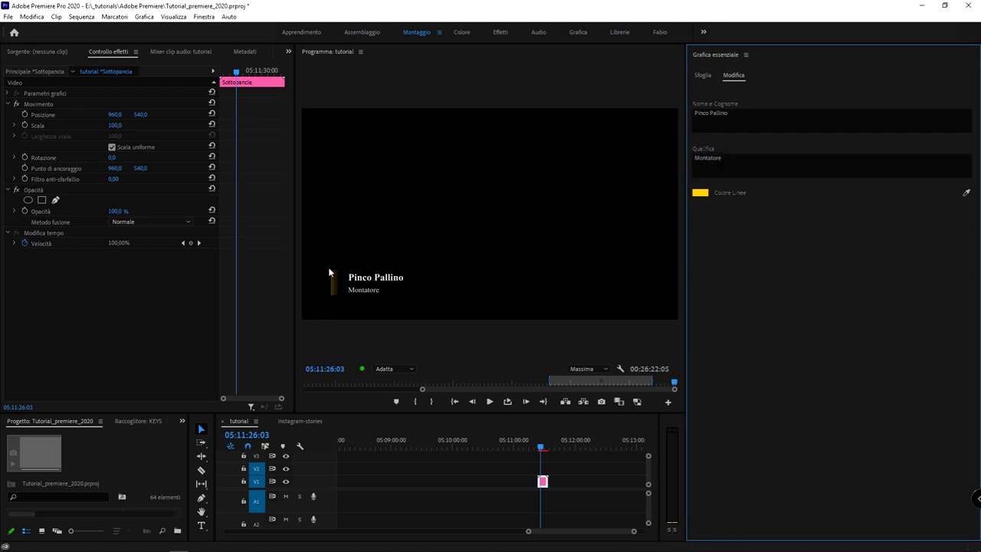
- Change the lower-third line colour to pink (FF006C) and zoom the timeline around the clip
click(705, 192)
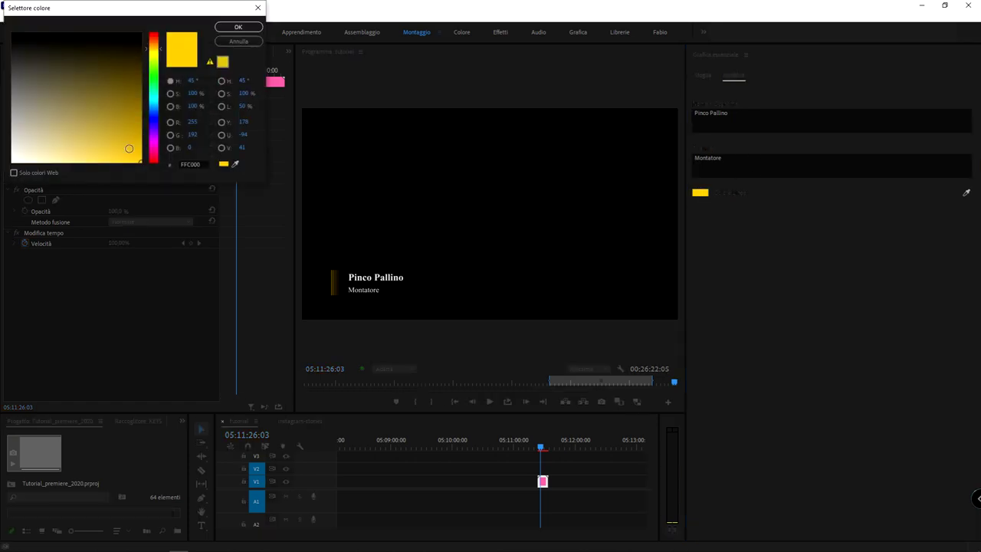
click(155, 83)
click(156, 150)
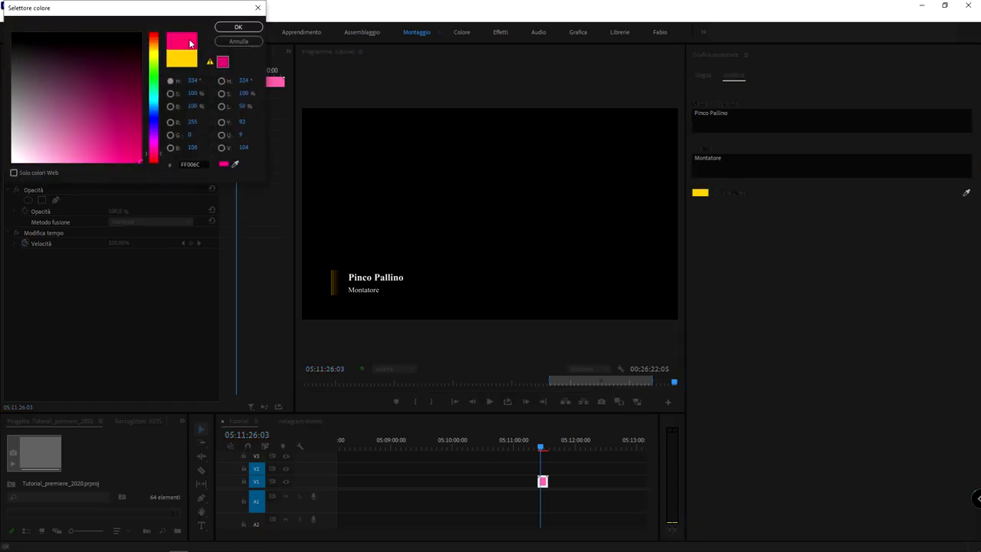
click(239, 27)
click(542, 448)
key(=)
key(=)
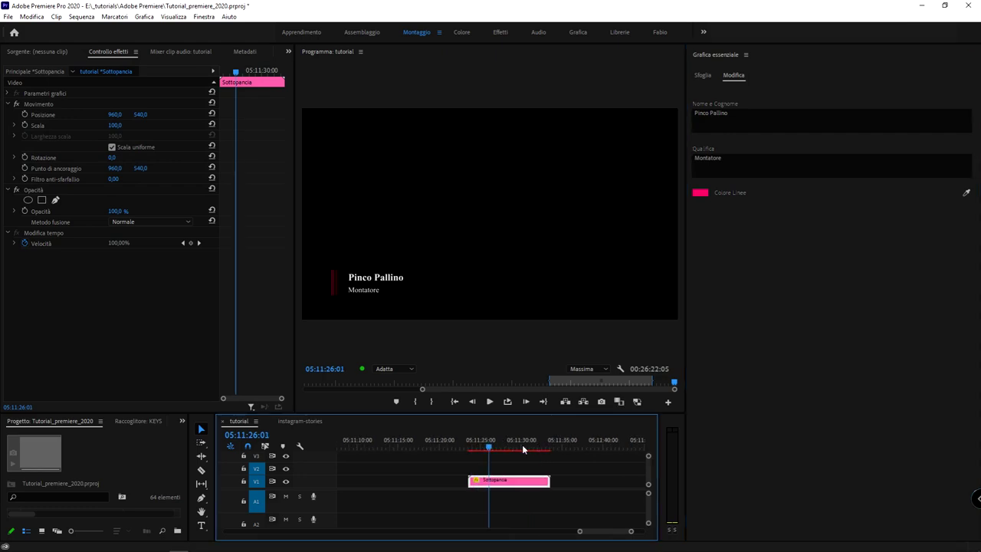
click(473, 444)
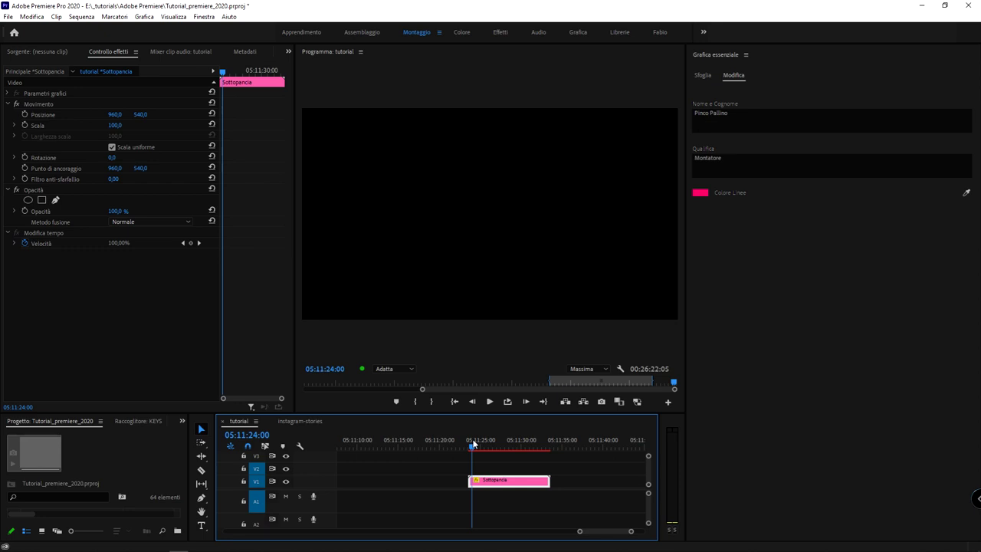
key(space)
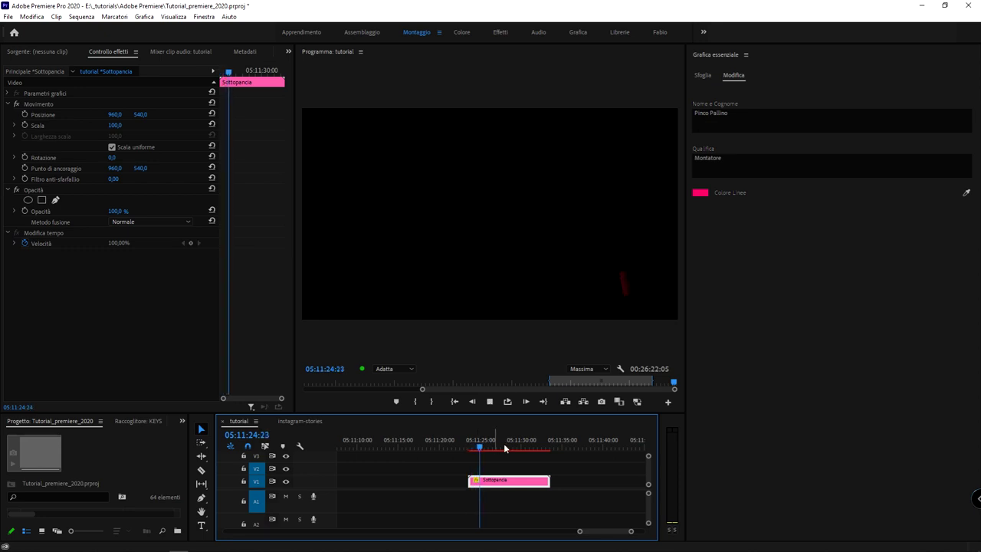
key(space)
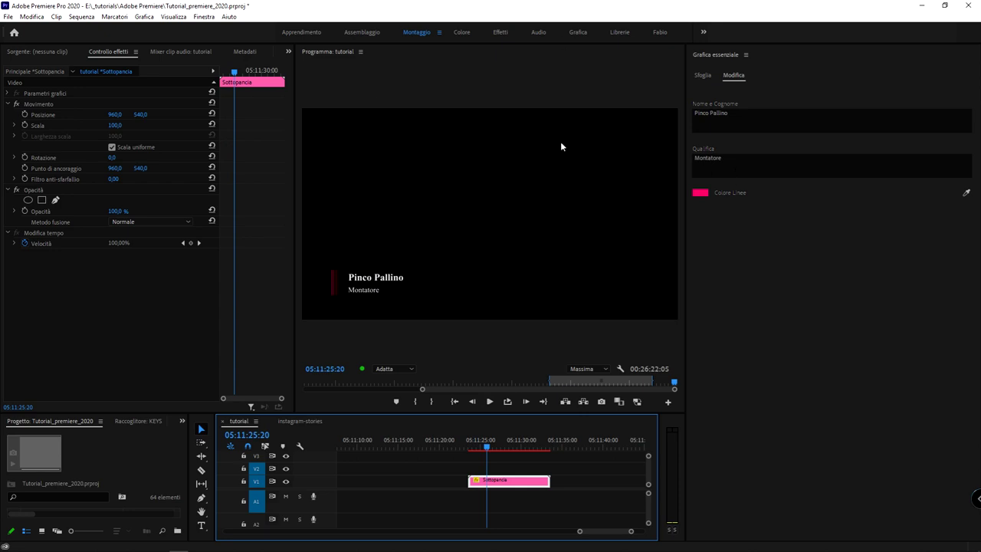
click(739, 125)
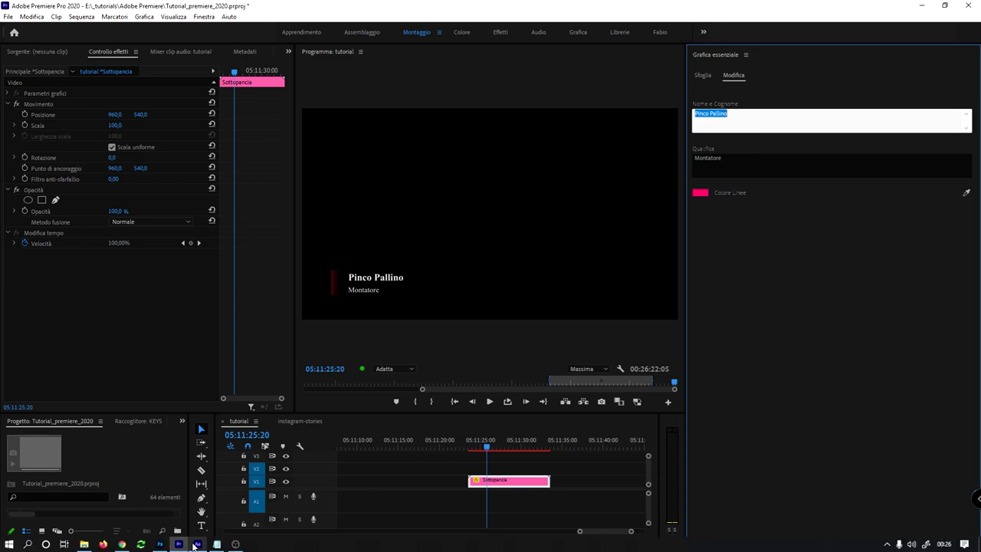
click(198, 548)
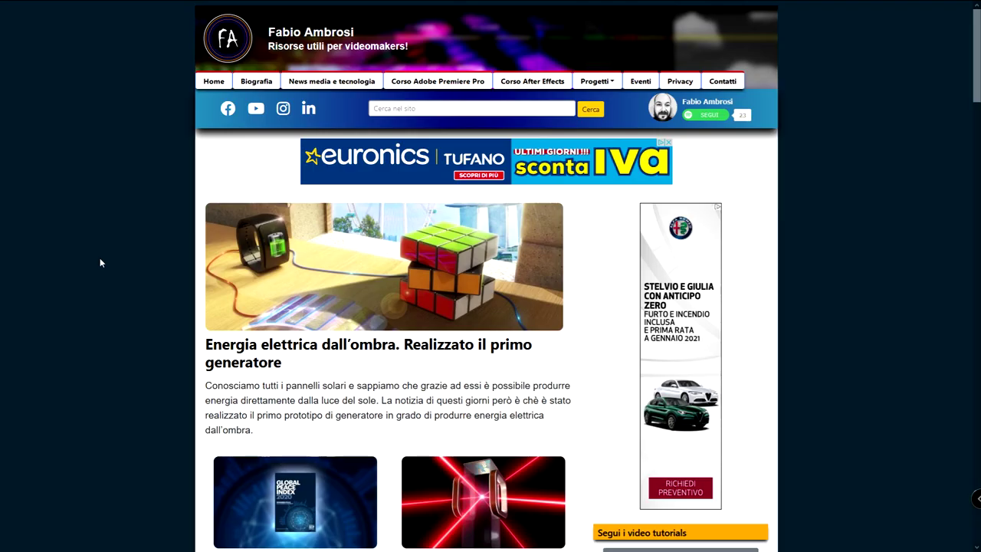
- Browse the After Effects course page on fabioambrosi.it
click(533, 82)
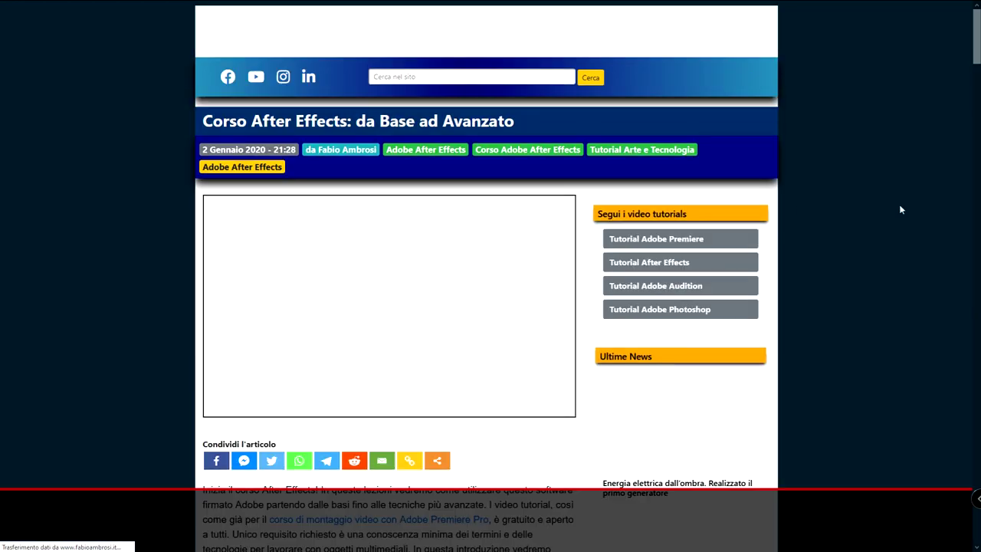
scroll(905, 204, down, 1)
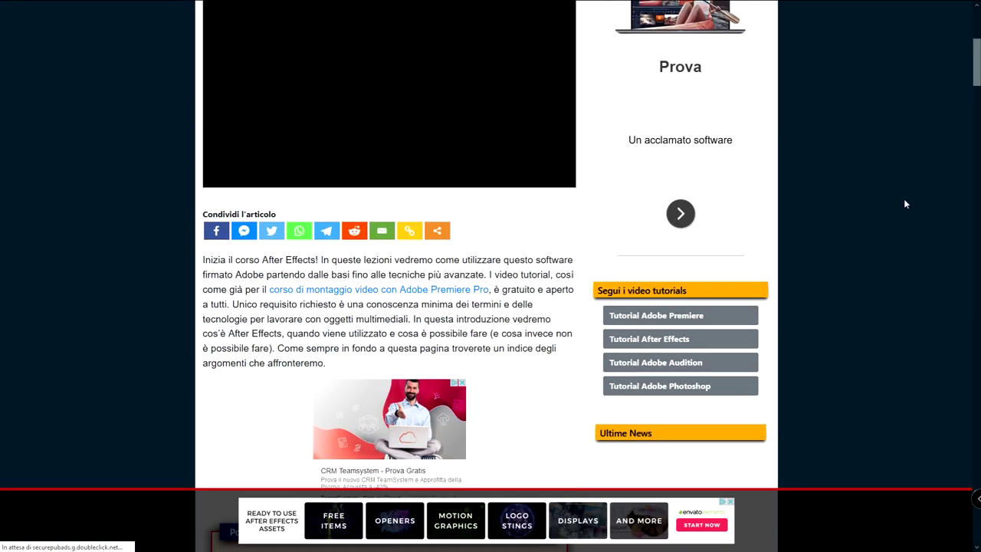
scroll(905, 204, down, 4)
scroll(906, 203, down, 8)
scroll(905, 204, down, 5)
scroll(905, 204, down, 5)
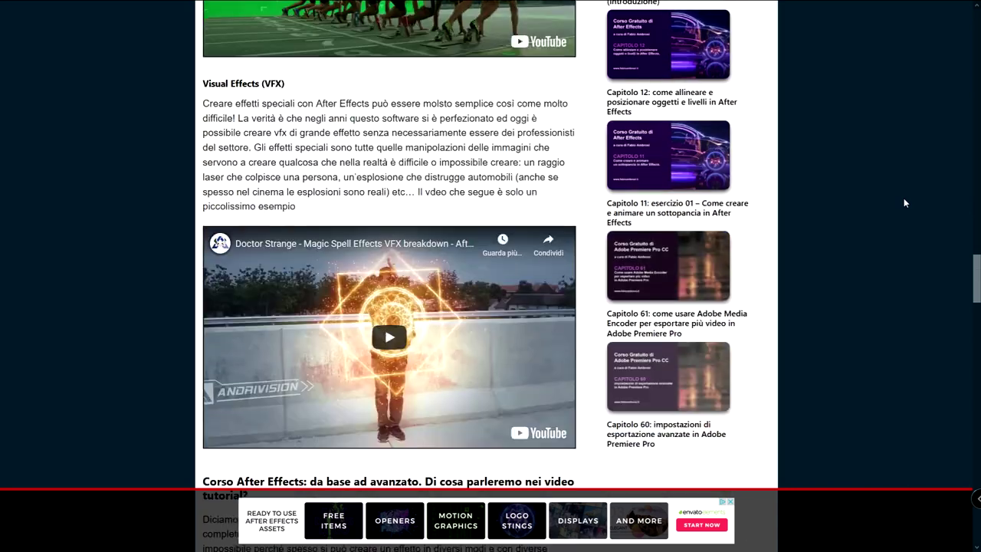
scroll(905, 203, down, 5)
scroll(904, 202, down, 2)
scroll(904, 202, up, 1)
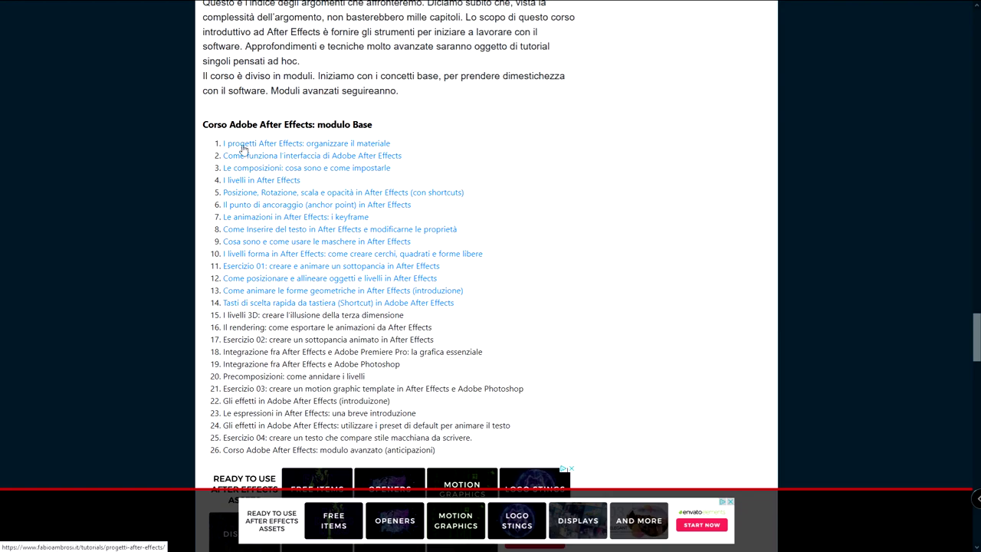
scroll(473, 165, up, 10)
scroll(473, 166, up, 10)
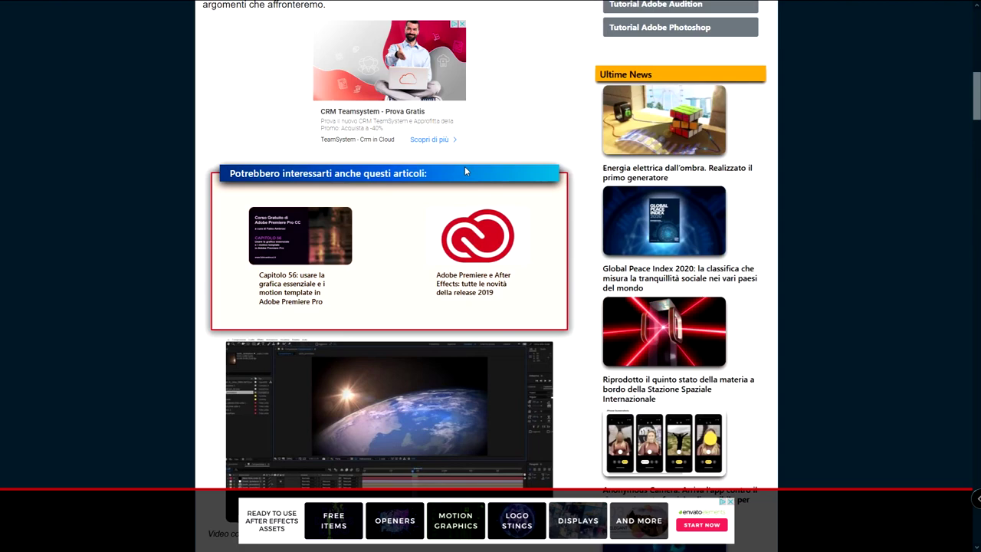
scroll(464, 166, up, 10)
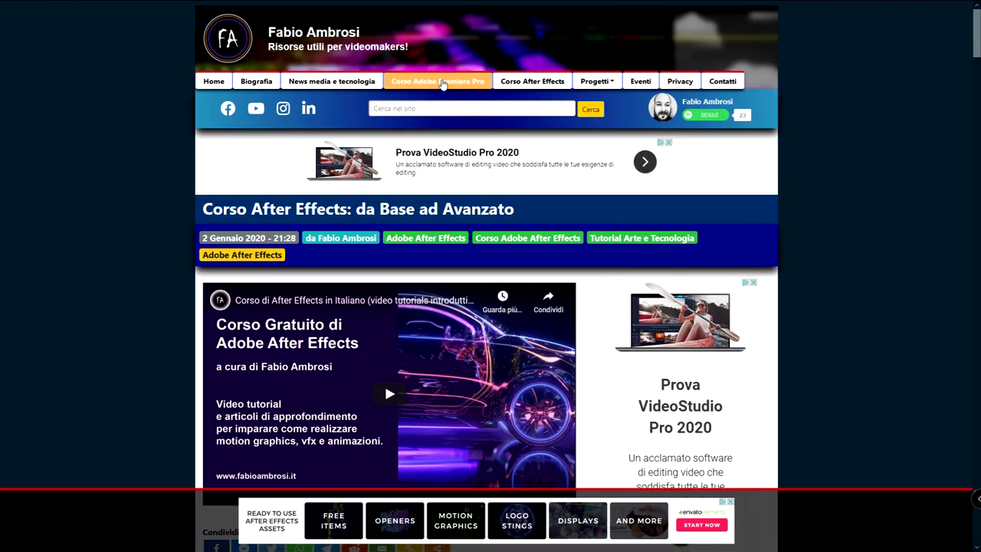
- Go to the Adobe Premiere Pro course page and scroll down to its lesson index
click(438, 81)
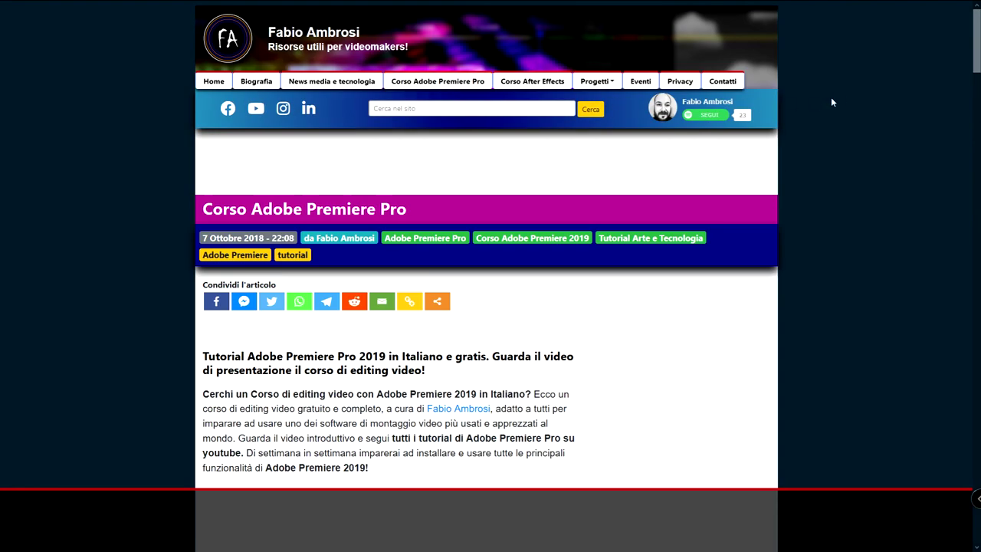
scroll(835, 152, down, 3)
scroll(835, 154, down, 3)
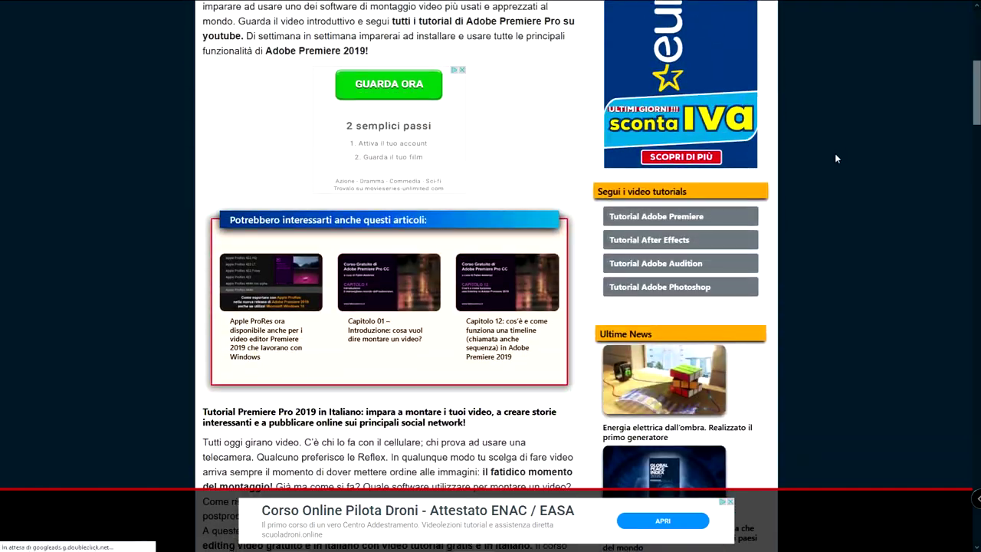
scroll(830, 260, down, 1)
scroll(830, 257, down, 4)
scroll(830, 257, down, 6)
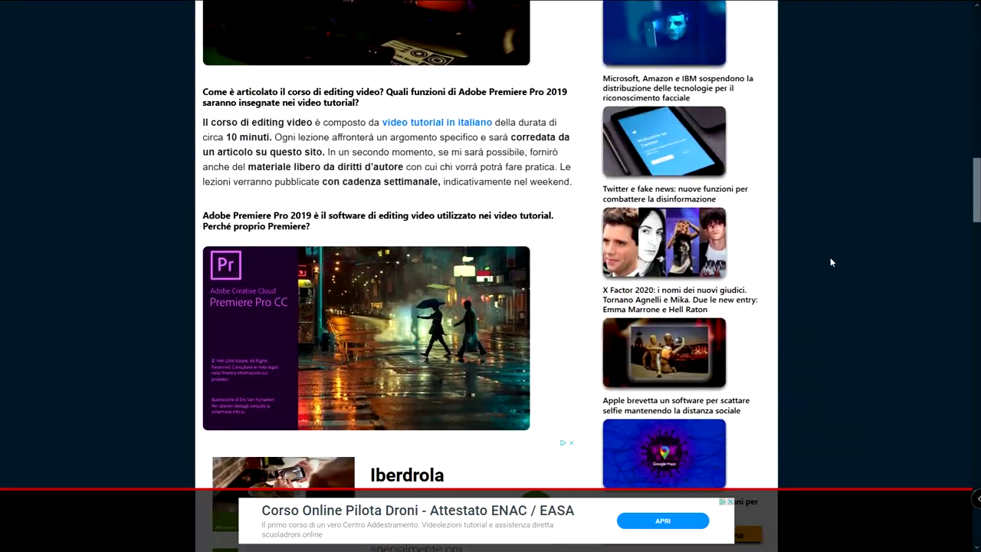
scroll(830, 257, down, 5)
scroll(830, 257, down, 5)
scroll(831, 262, down, 5)
scroll(831, 262, down, 4)
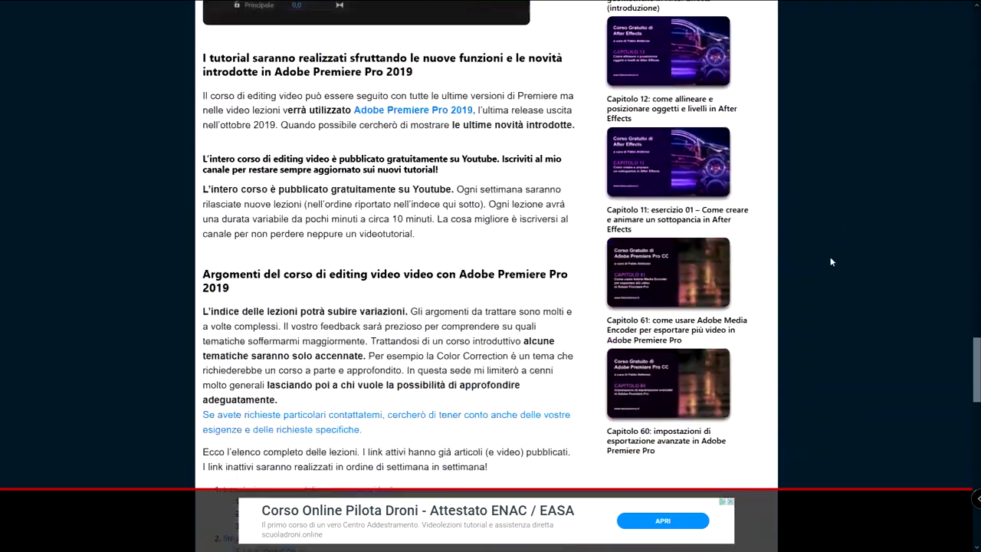
scroll(831, 262, down, 5)
scroll(831, 262, down, 2)
scroll(831, 262, down, 4)
scroll(828, 257, down, 3)
scroll(828, 257, down, 2)
scroll(827, 260, down, 3)
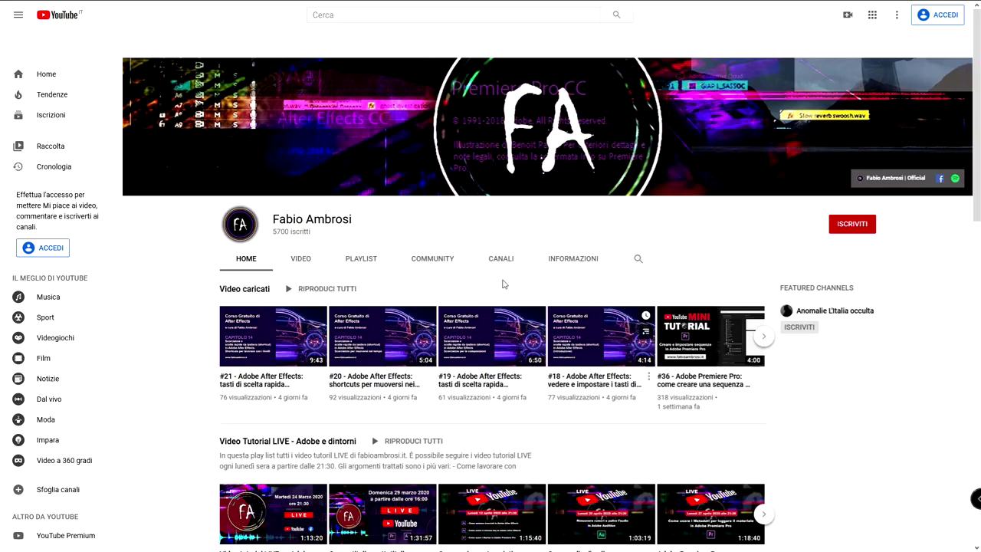
- Scroll the YouTube channel page and open the 'Corso gratuito di After Effects' playlist
middle_click(839, 369)
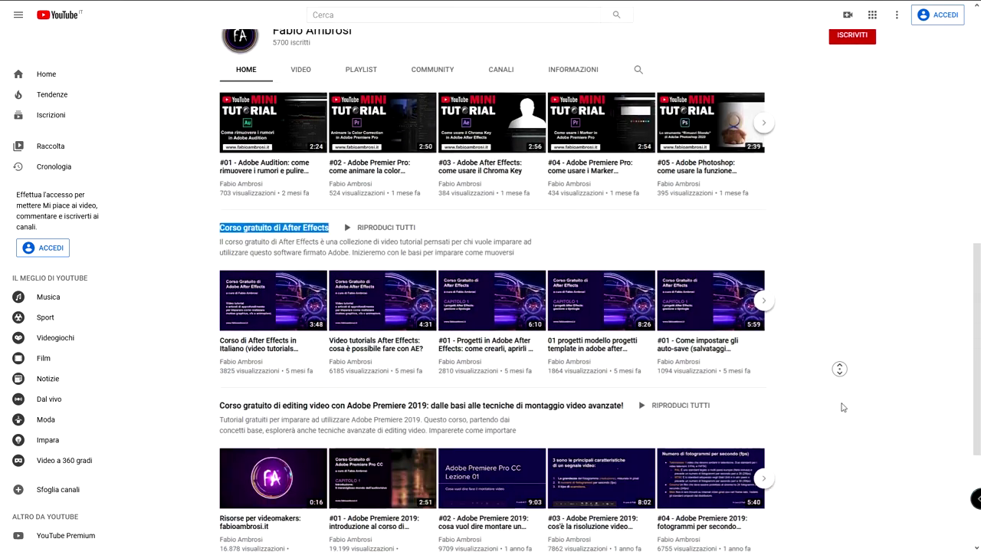
click(835, 308)
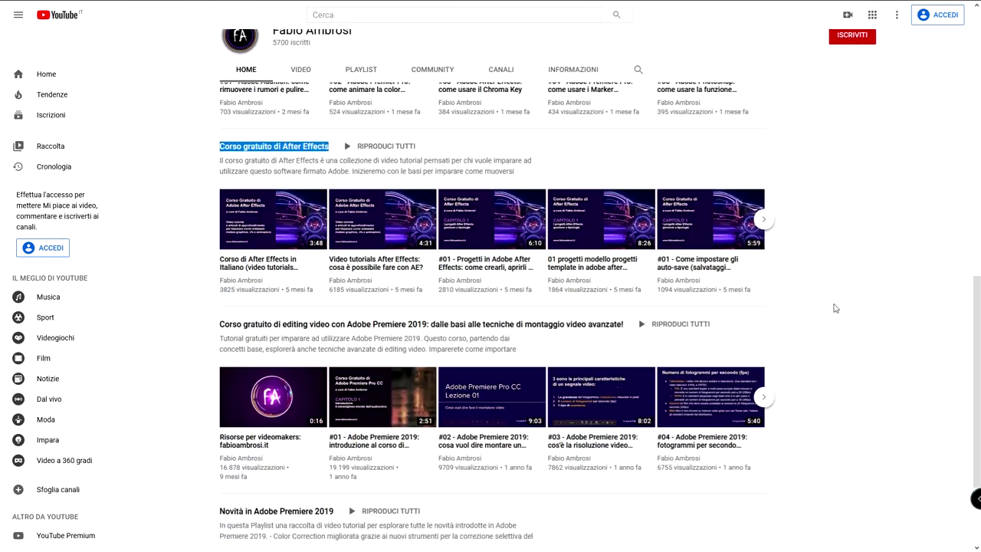
click(281, 151)
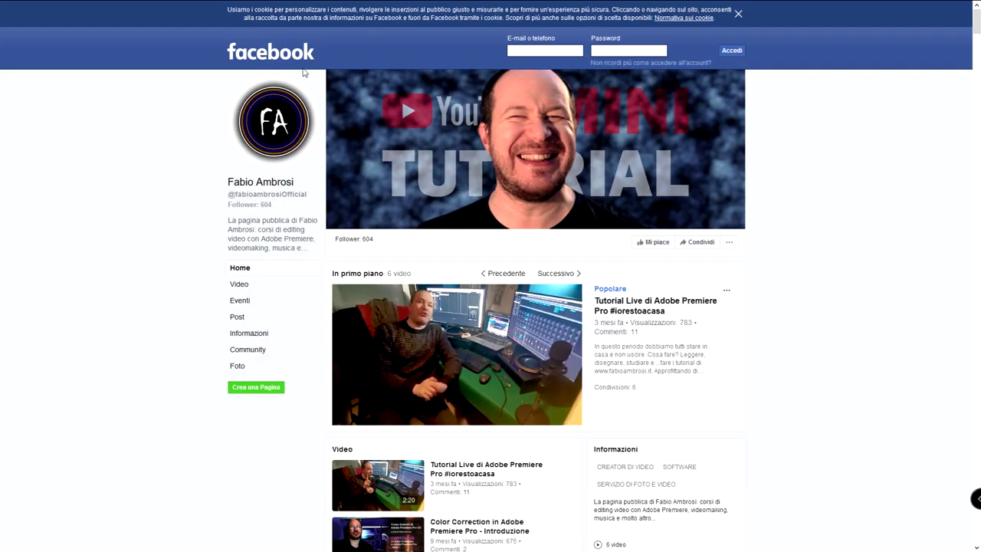
- Autoscroll down through the Facebook page's recent posts
middle_click(801, 154)
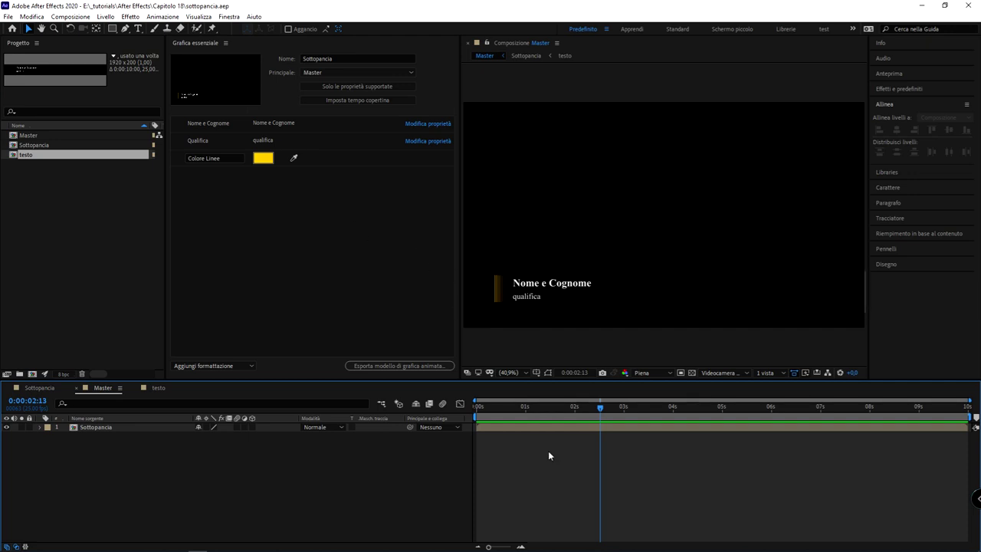
- Delete all three items from the After Effects project
key(ctrl+a)
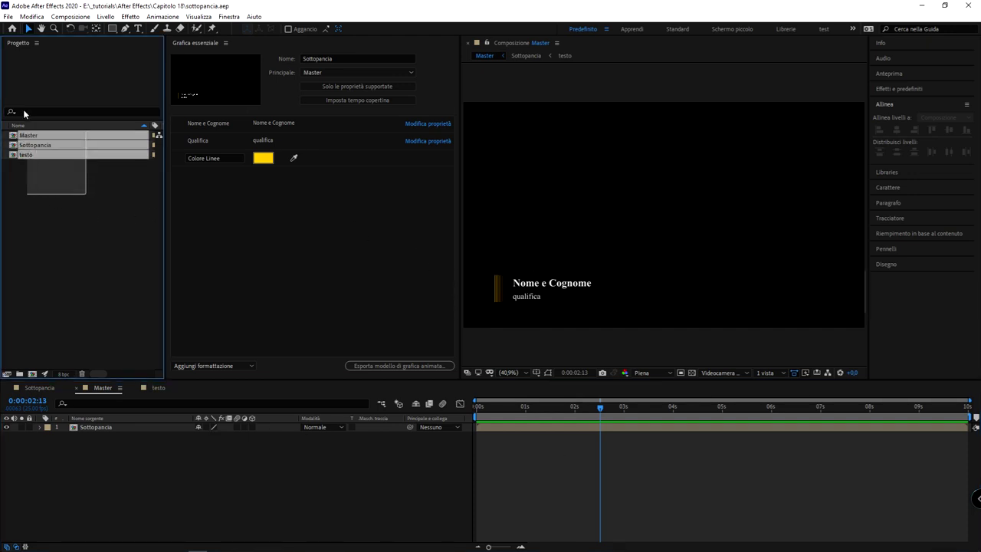
key(Delete)
key(Return)
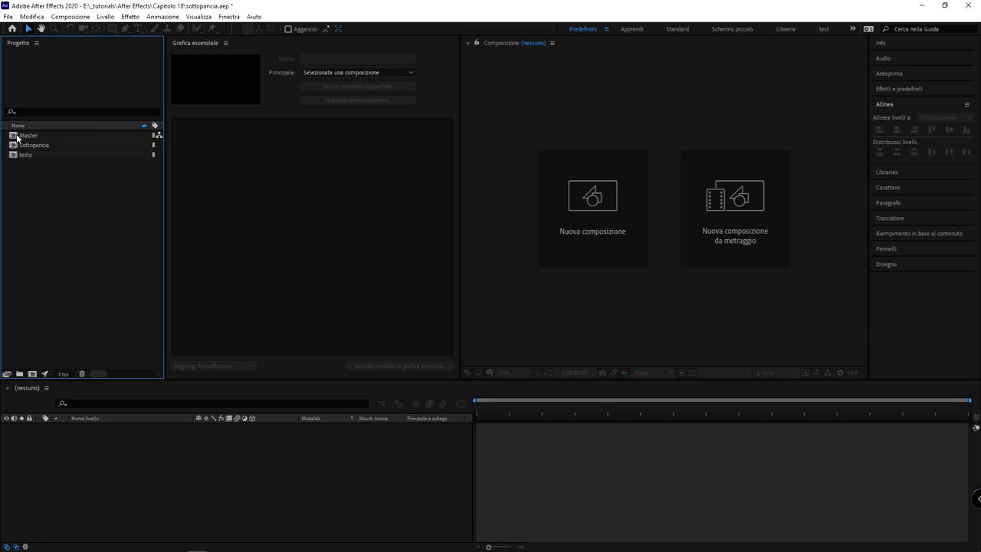
- Open the Master composition and preview its lower-third animation from the start
double_click(17, 138)
drag(594, 400, 476, 400)
key(space)
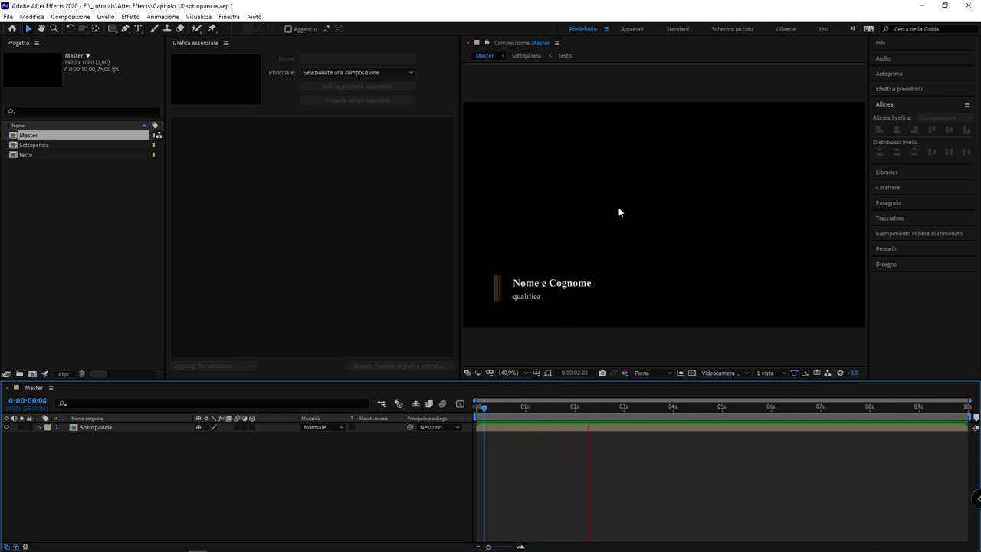
key(space)
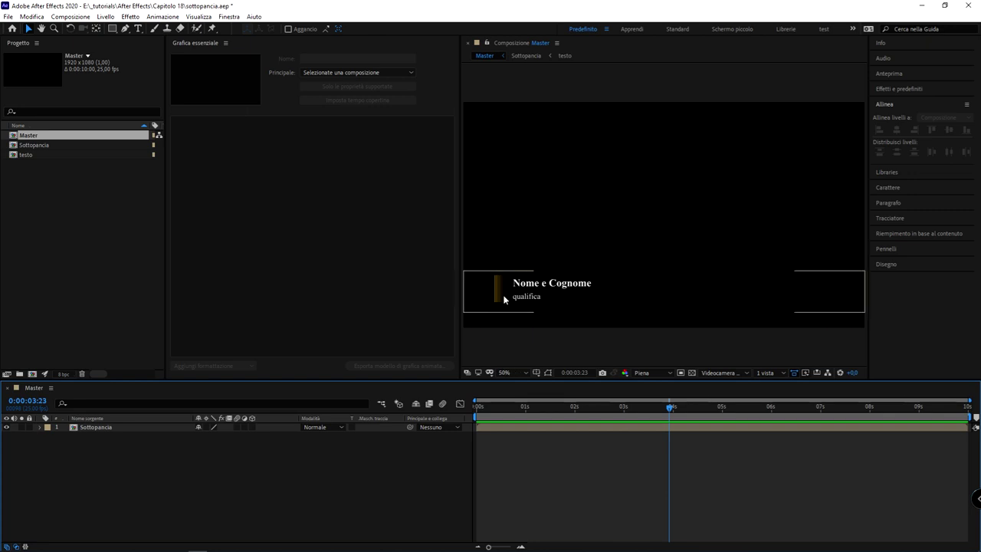
scroll(503, 294, up, 6)
key(h)
mouse_move(740, 217)
mouse_down()
mouse_move(673, 233)
mouse_move(608, 206)
mouse_up()
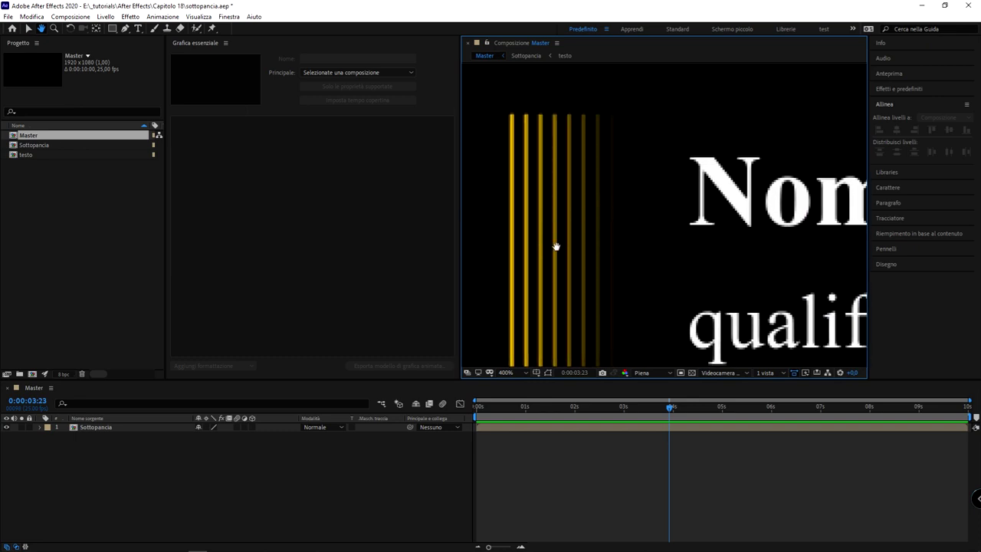
scroll(557, 247, down, 2)
scroll(612, 243, down, 4)
click(223, 192)
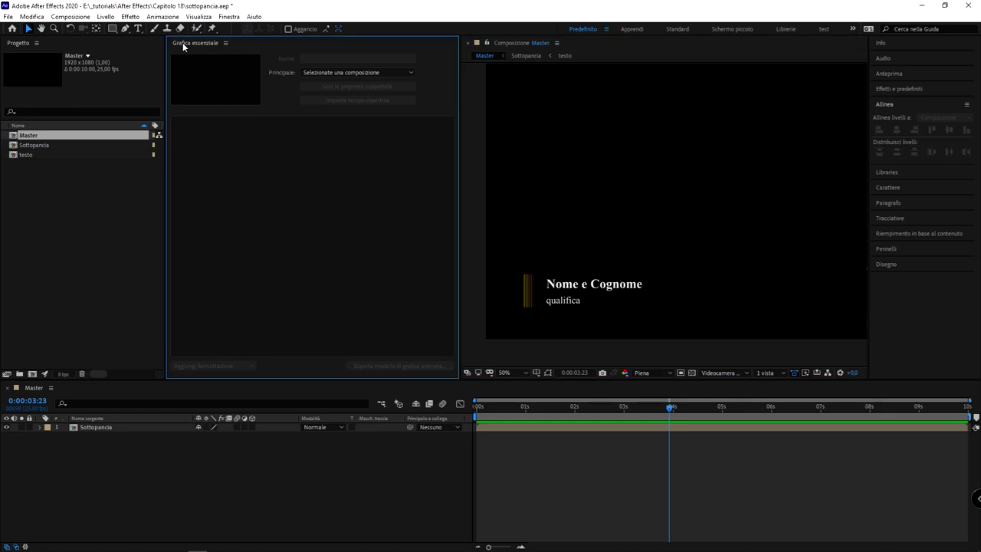
click(225, 44)
click(261, 46)
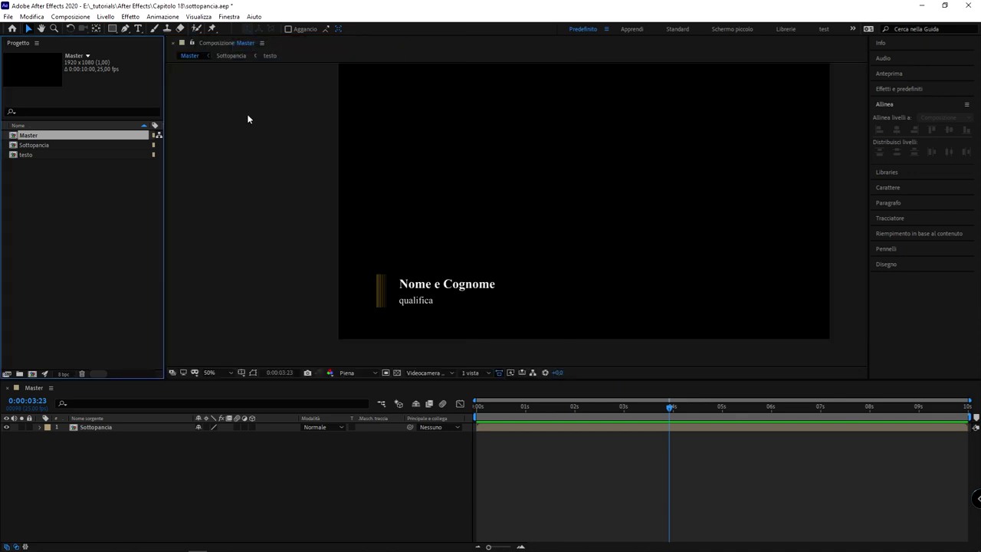
click(229, 16)
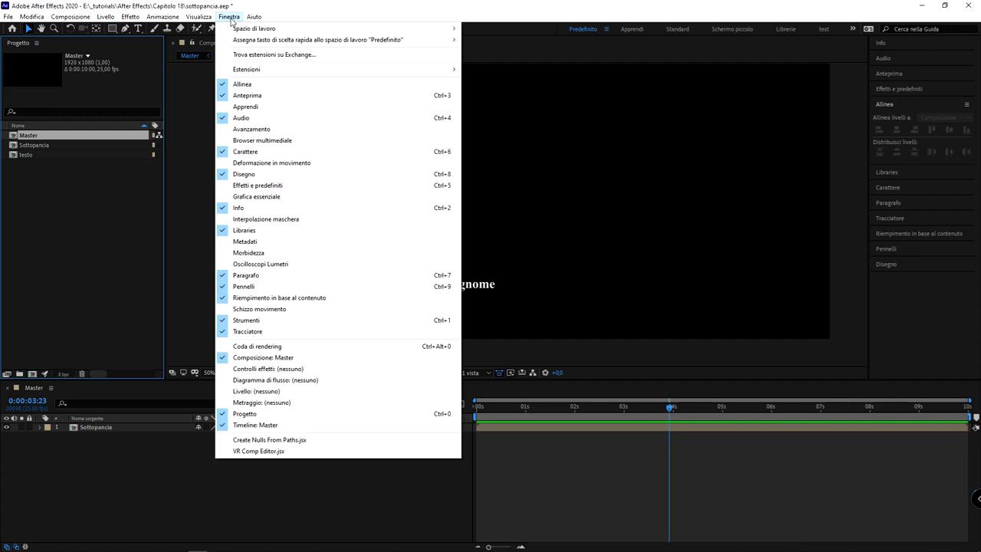
click(272, 198)
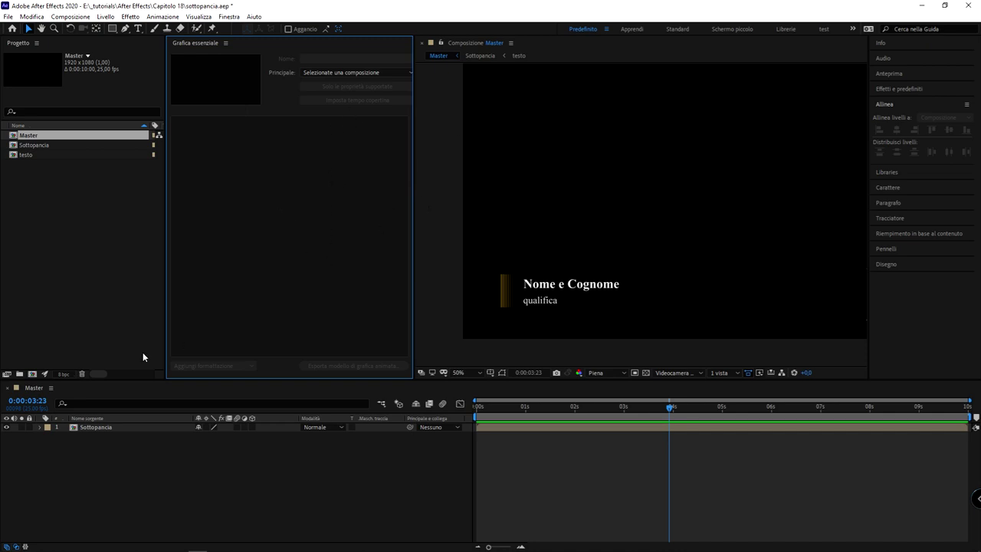
- Select the testo, Sottopancia and Master compositions and list the Essential Graphics primary composition options
click(71, 164)
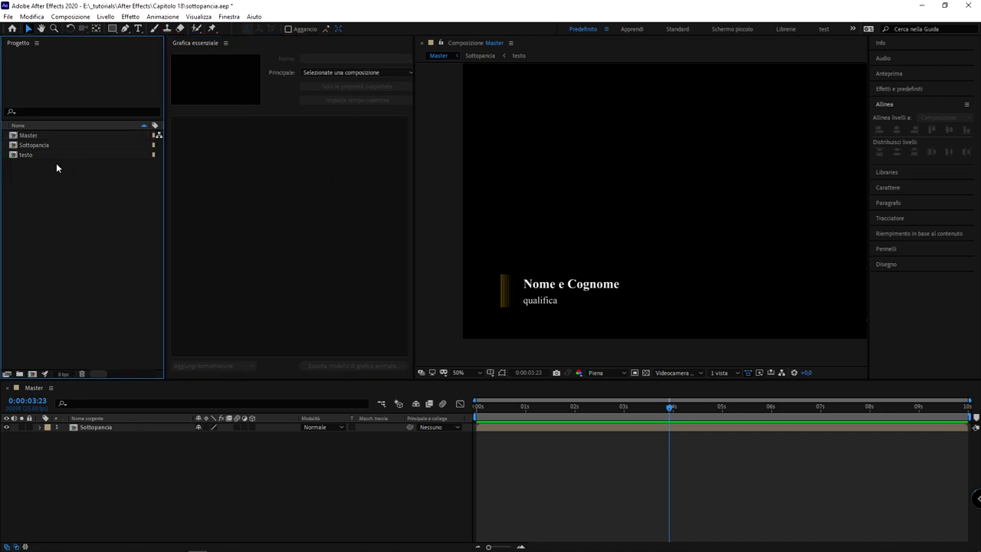
click(27, 156)
click(31, 145)
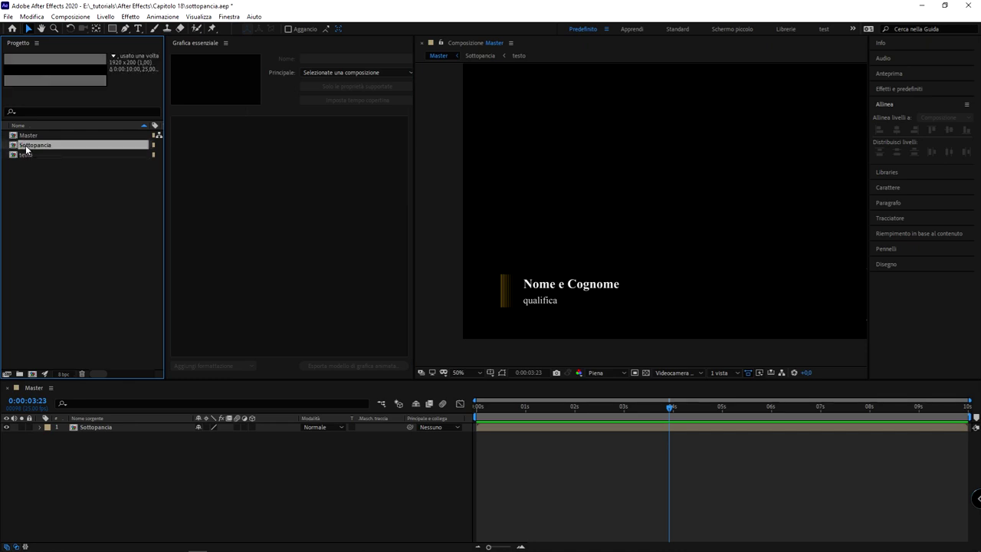
click(30, 135)
click(377, 74)
click(377, 73)
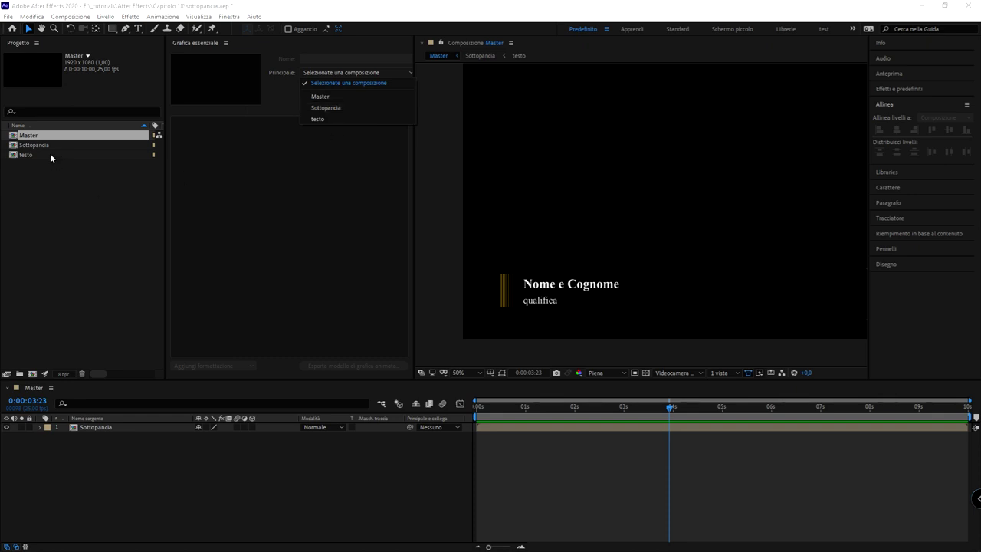
- Open and scrub the Sottopancia composition, then open the testo composition
click(27, 145)
double_click(28, 146)
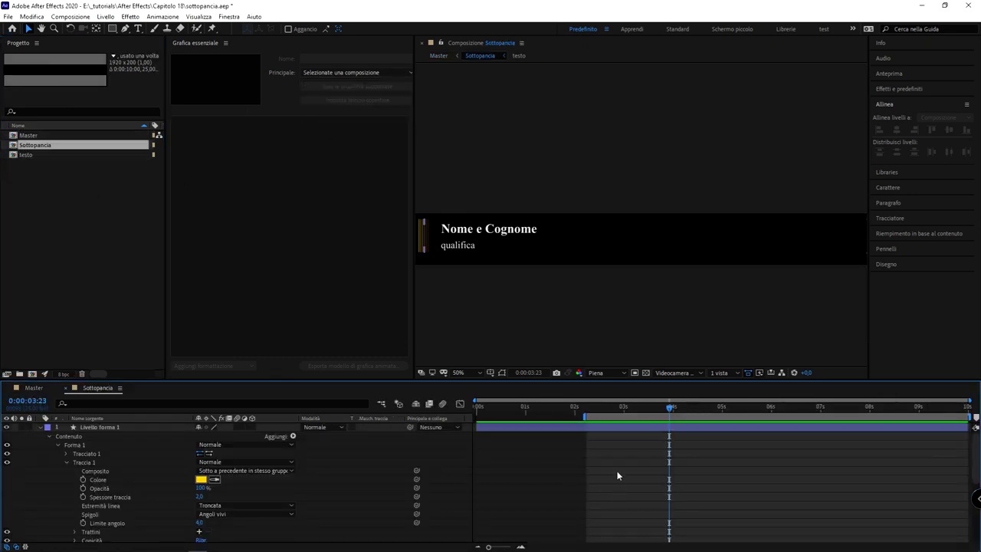
drag(623, 413, 594, 404)
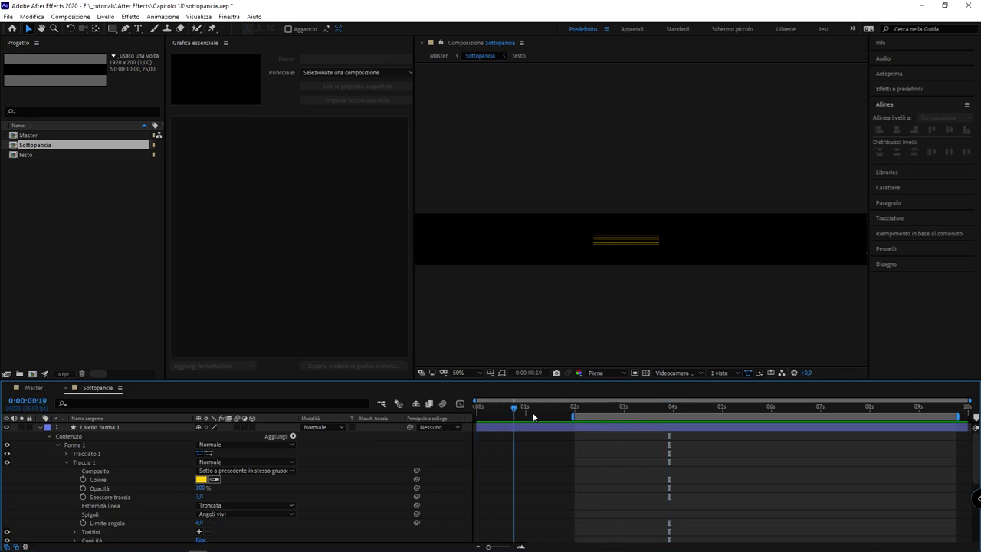
double_click(12, 155)
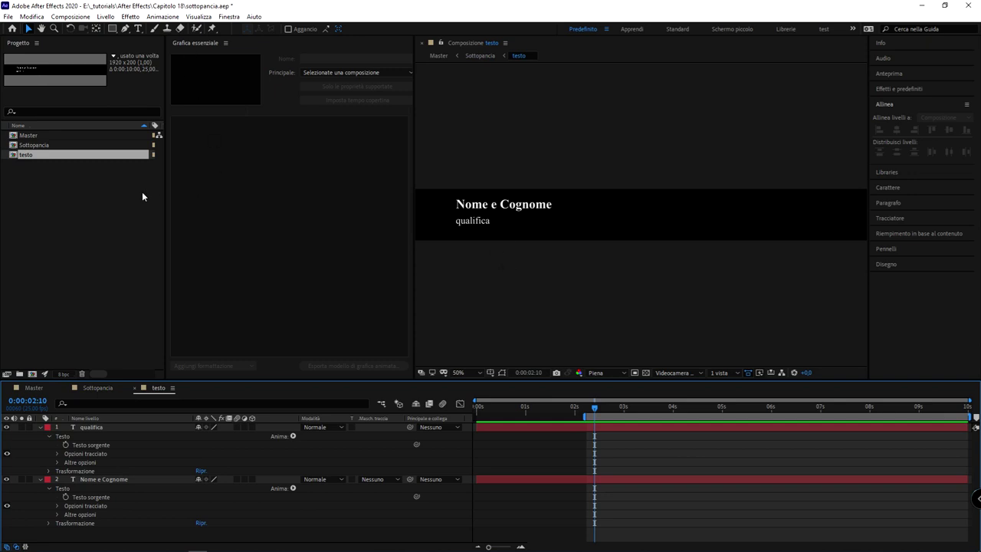
- Set Master as the Essential Graphics template's primary composition
click(266, 190)
click(358, 74)
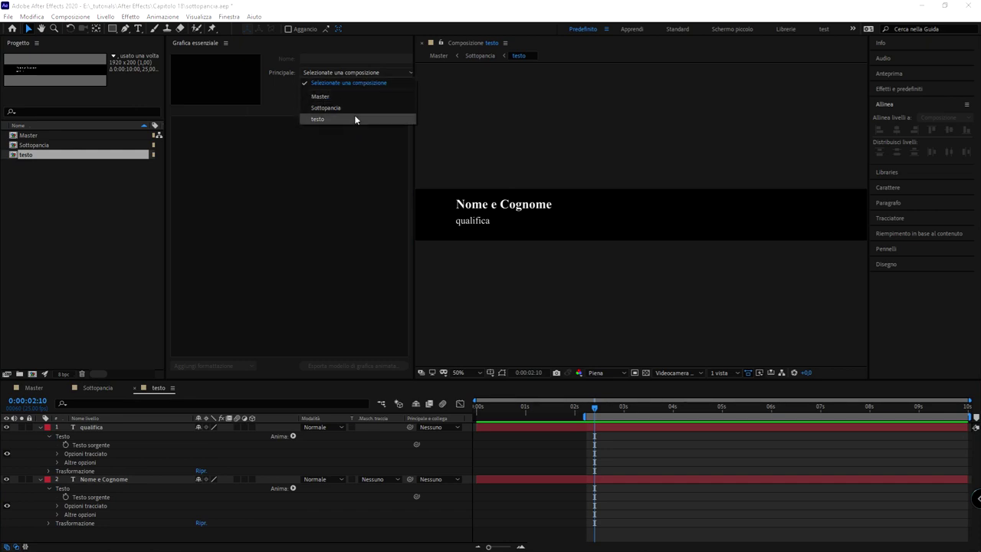
click(344, 97)
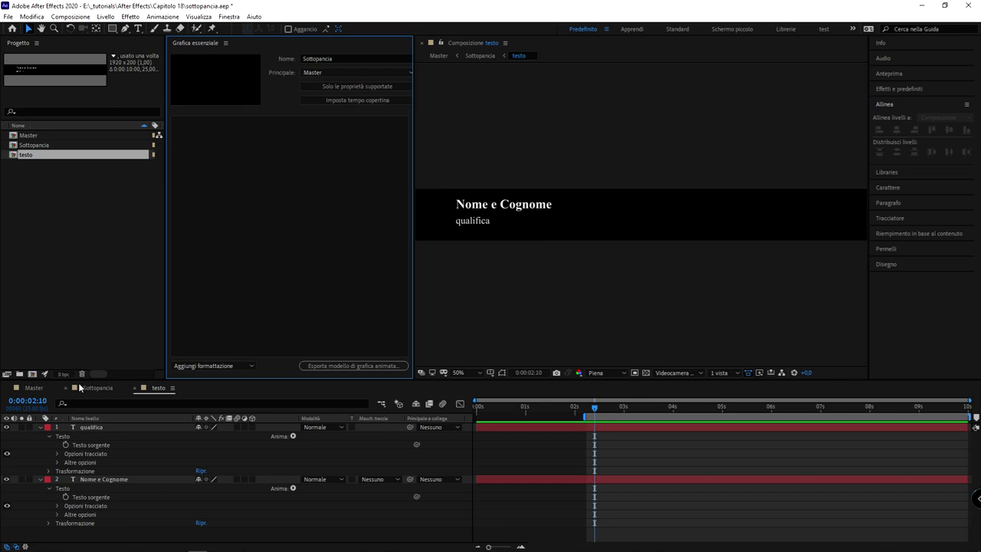
- Return to Master and rename the template 'Sottopancia Linee Verticali'
click(46, 389)
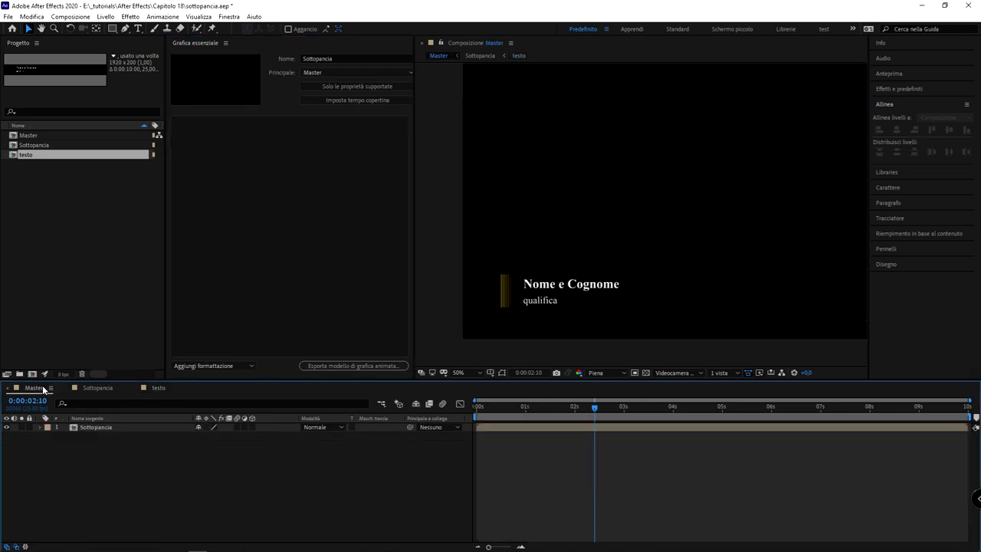
click(352, 59)
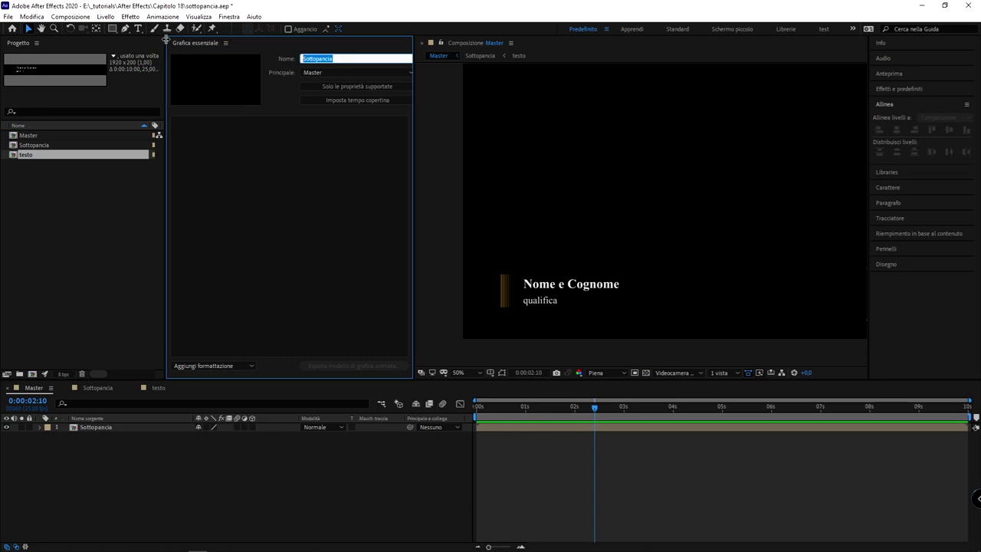
text(Sottopancia Linee Verticali)
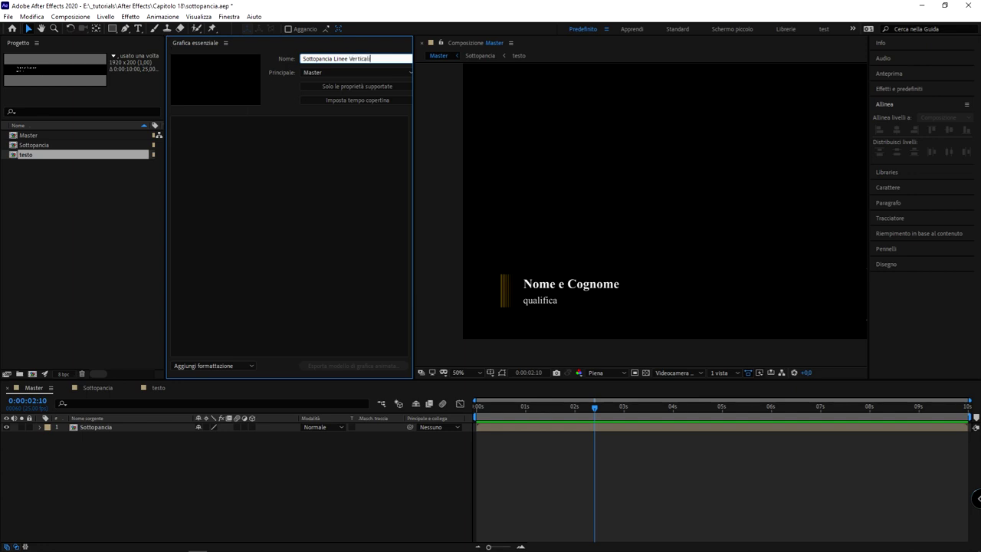
click(246, 141)
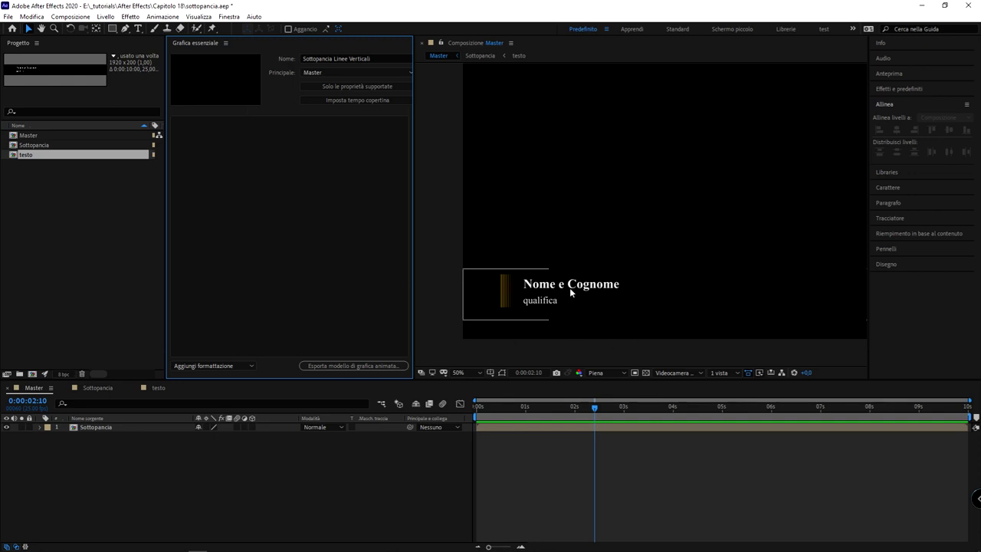
- In the testo composition, expose the qualifica layer's Source Text in Essential Graphics as 'Qualifica'
click(156, 388)
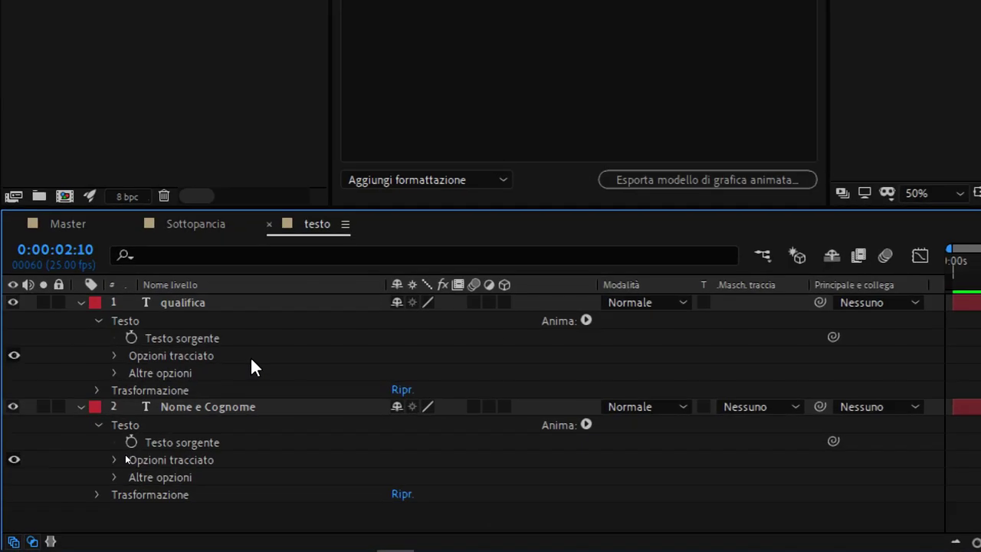
click(175, 337)
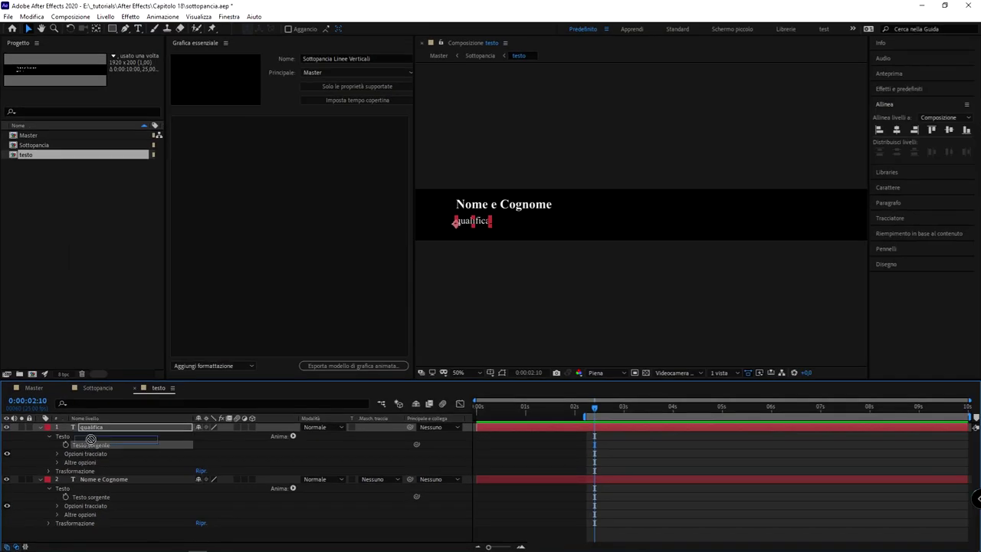
drag(170, 336, 224, 216)
click(222, 127)
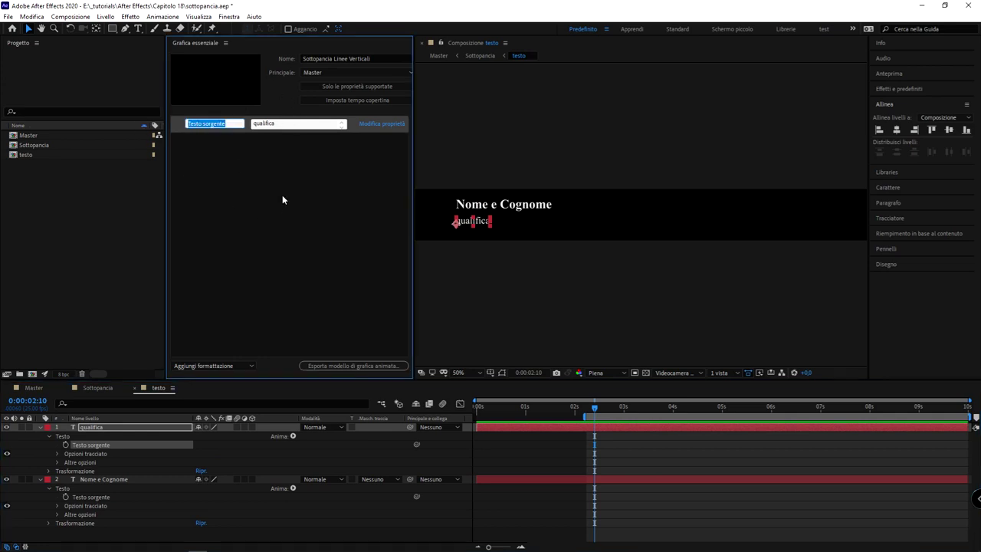
text(Qualifica)
- Expose the name layer's Source Text as 'Nome e Cognome' and move it above Qualifica
click(89, 498)
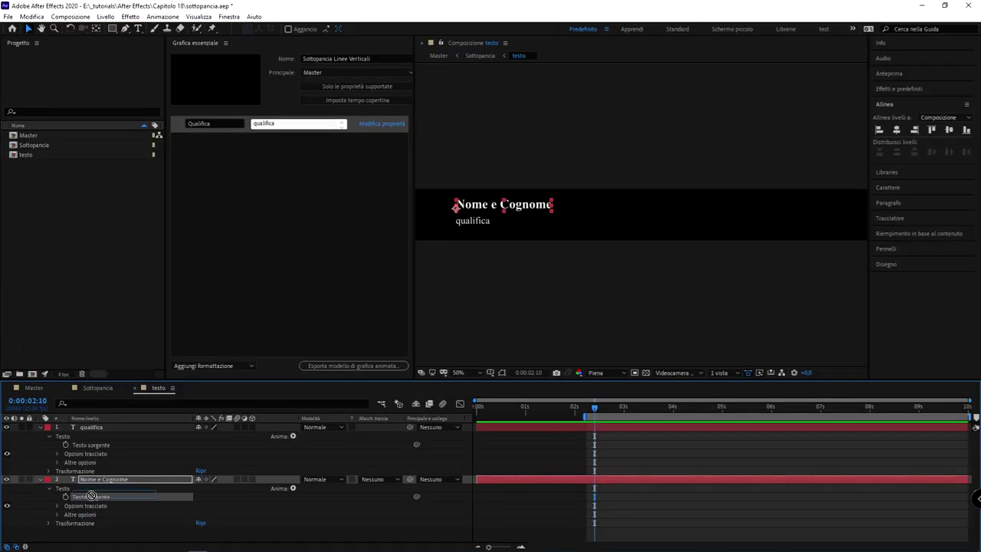
mouse_move(90, 497)
mouse_down()
mouse_move(243, 176)
mouse_move(206, 184)
mouse_up()
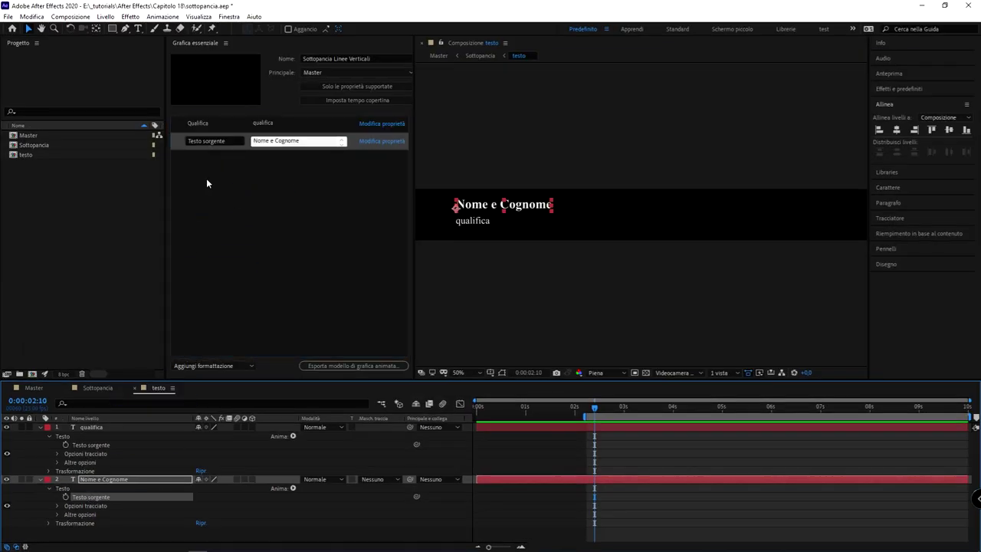
click(229, 141)
text(Nome e Cognome)
click(231, 126)
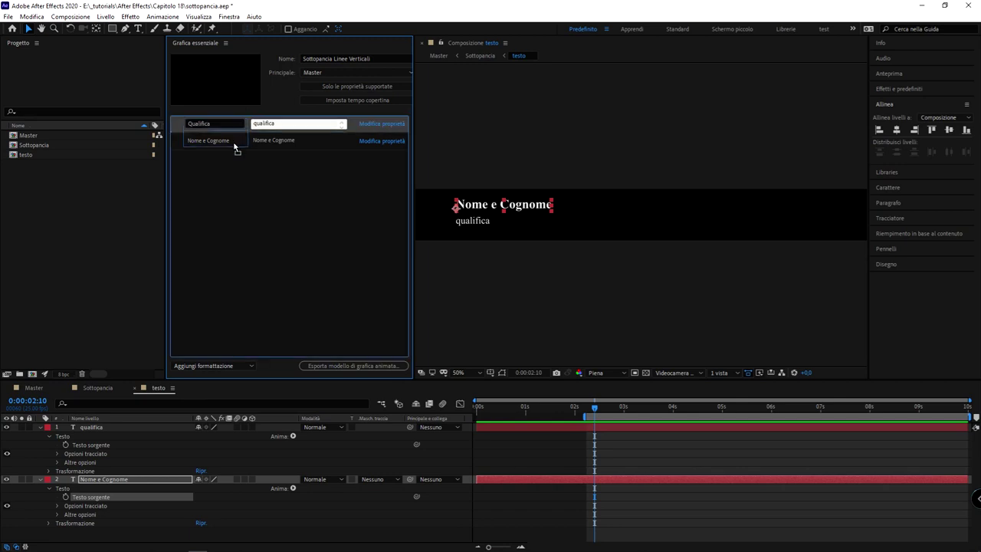
drag(245, 140, 252, 125)
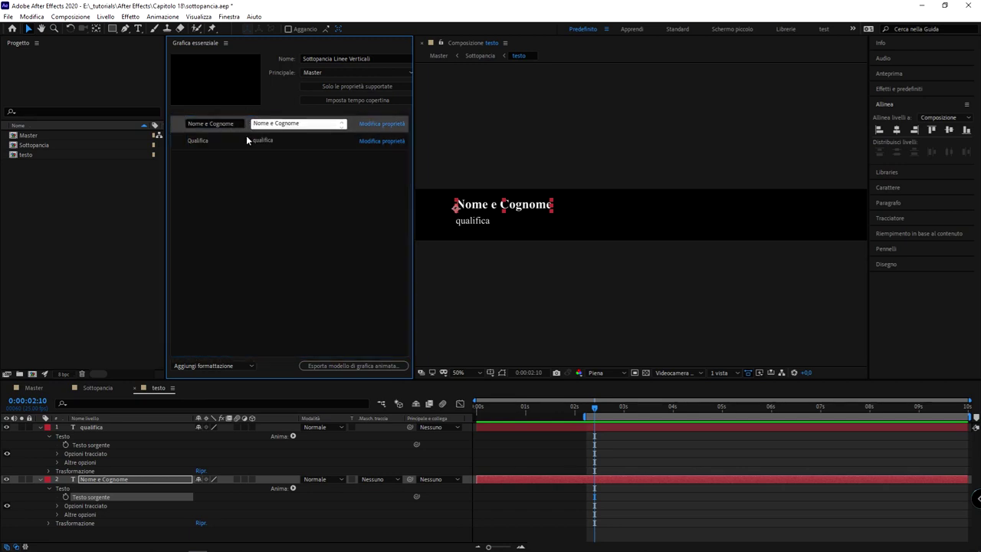
click(248, 140)
click(259, 219)
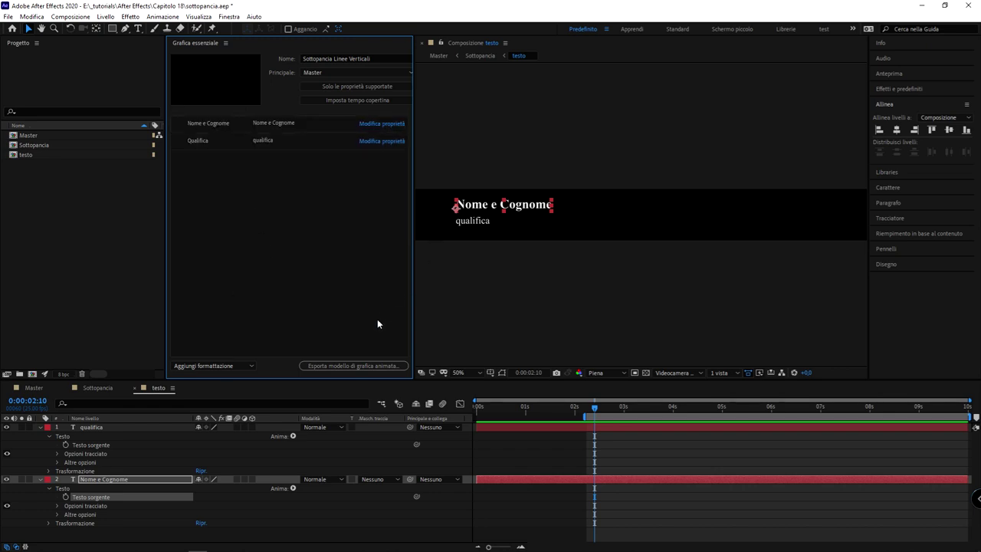
click(90, 388)
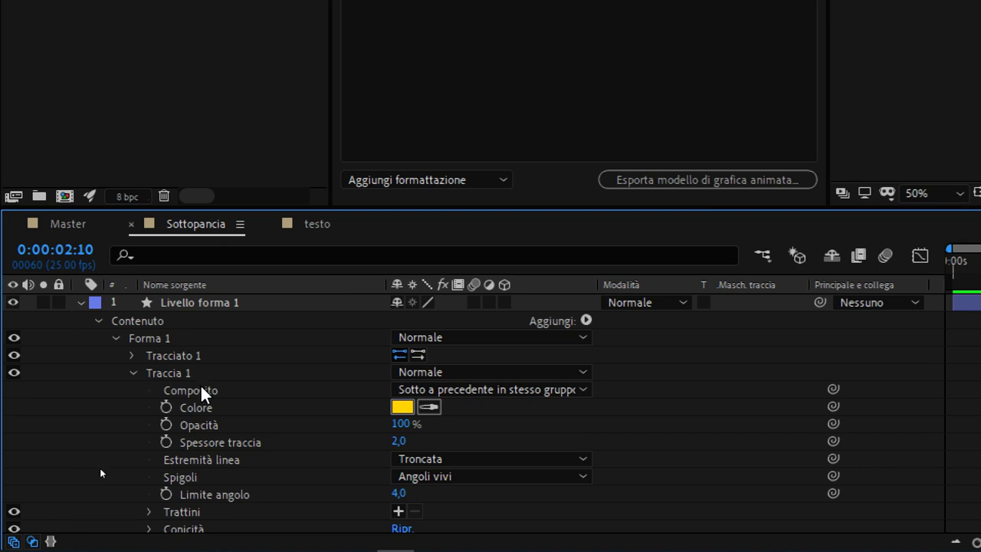
- Add the vertical lines' Stroke 1 colour to Essential Graphics, named 'Colore Linee Verti'
click(200, 410)
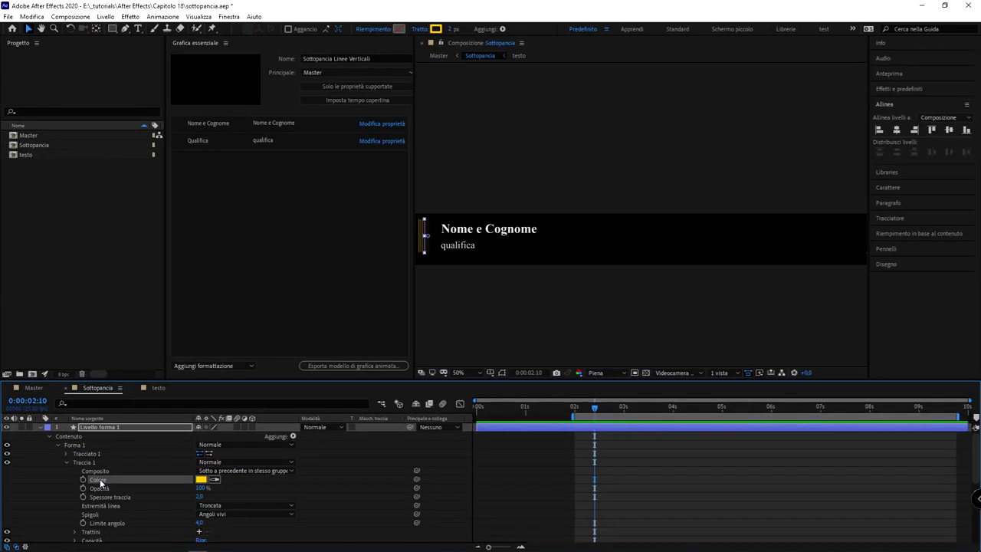
drag(101, 483, 224, 268)
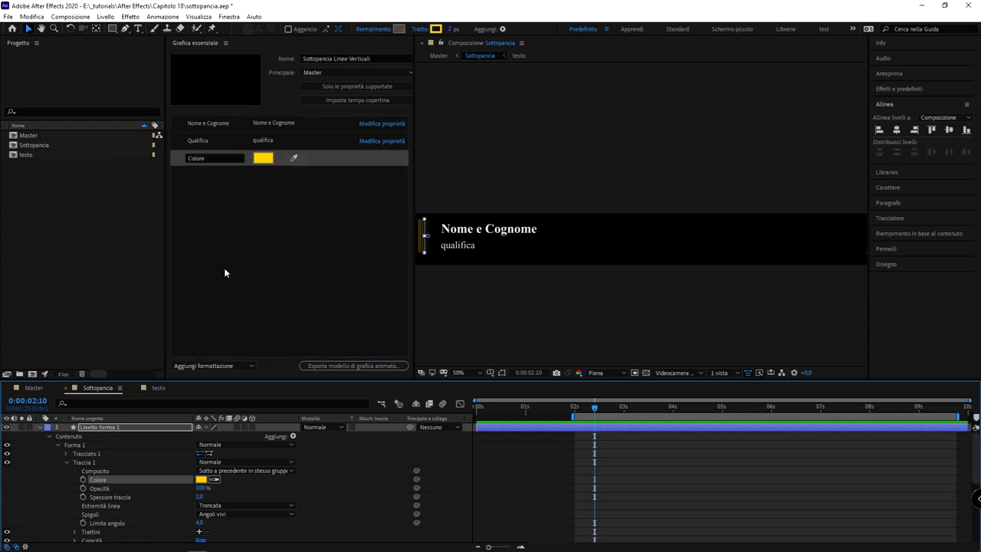
click(201, 157)
text(Linee Verti)
key(Return)
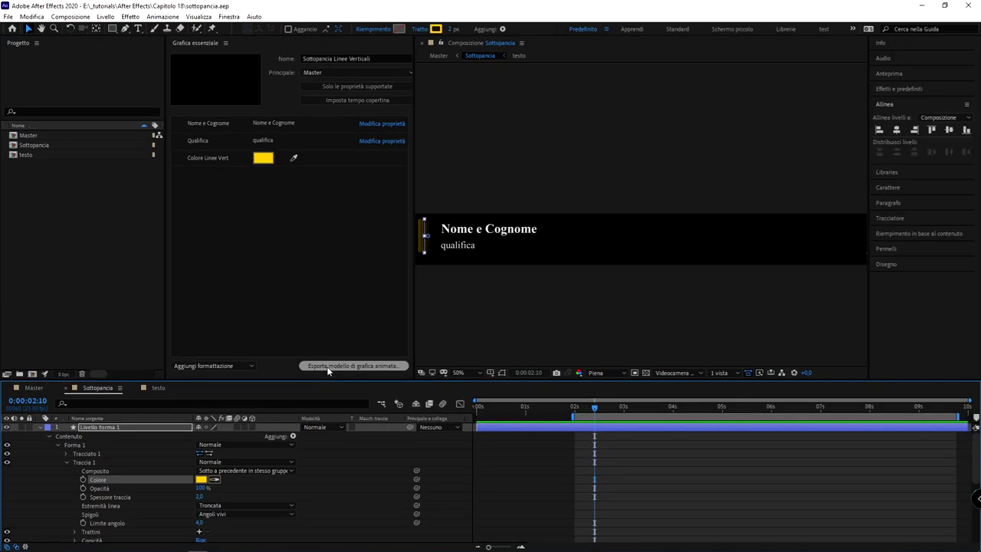
- Open the Export as Motion Graphics Template dialog with Local Drive as the destination
click(327, 367)
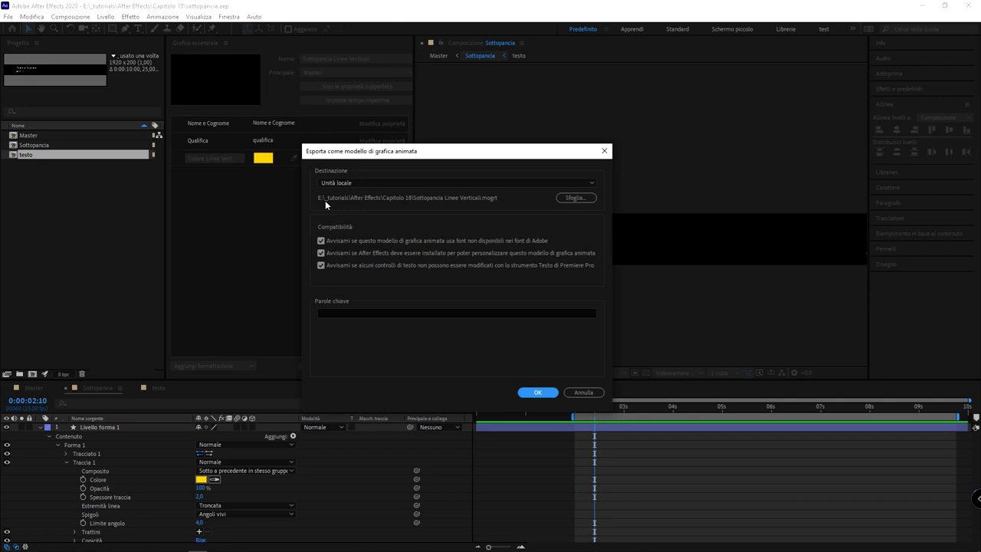
click(397, 184)
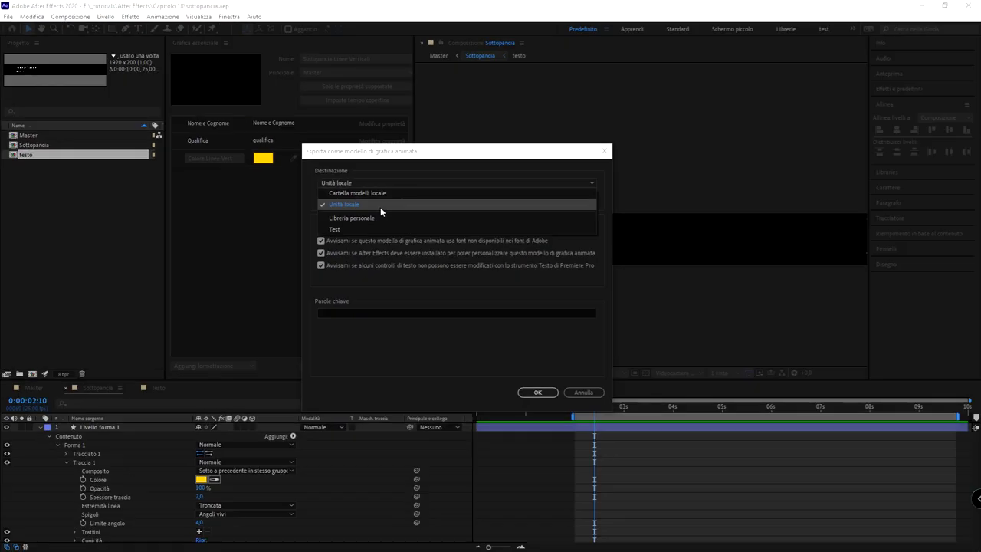
click(380, 207)
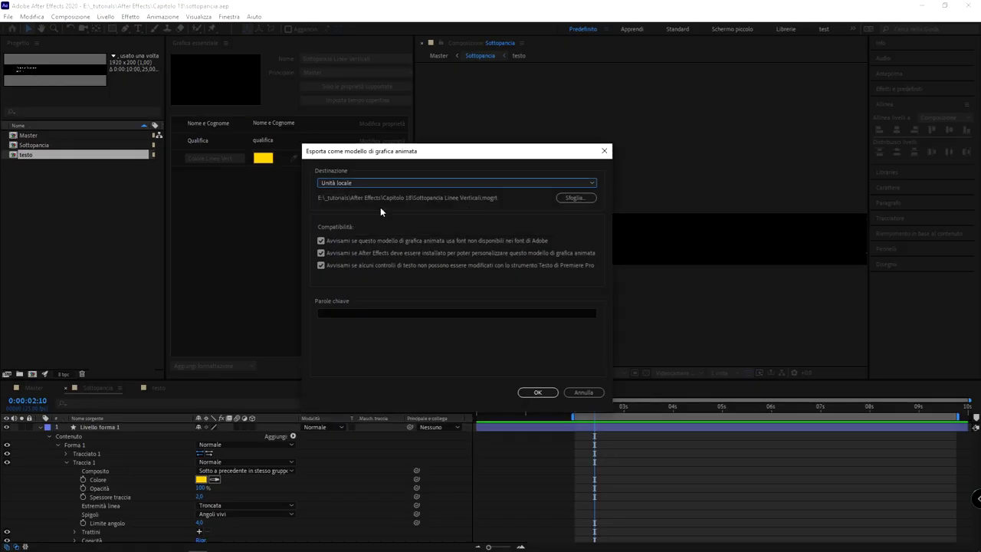
- Export the template as sottopancia_linee_Verticali.mogrt, accepting the missing-font warning
click(573, 199)
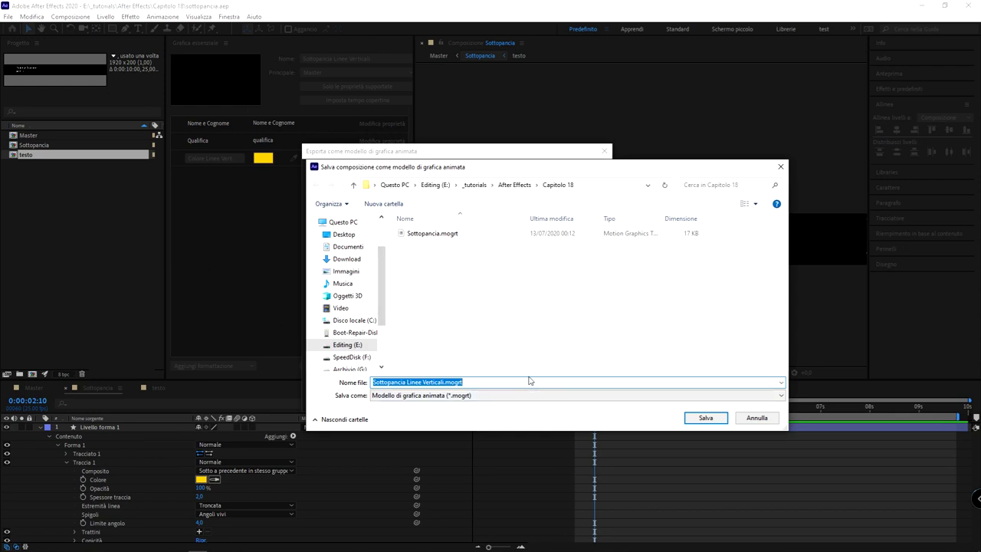
text(sottopancia_linee_Verticali)
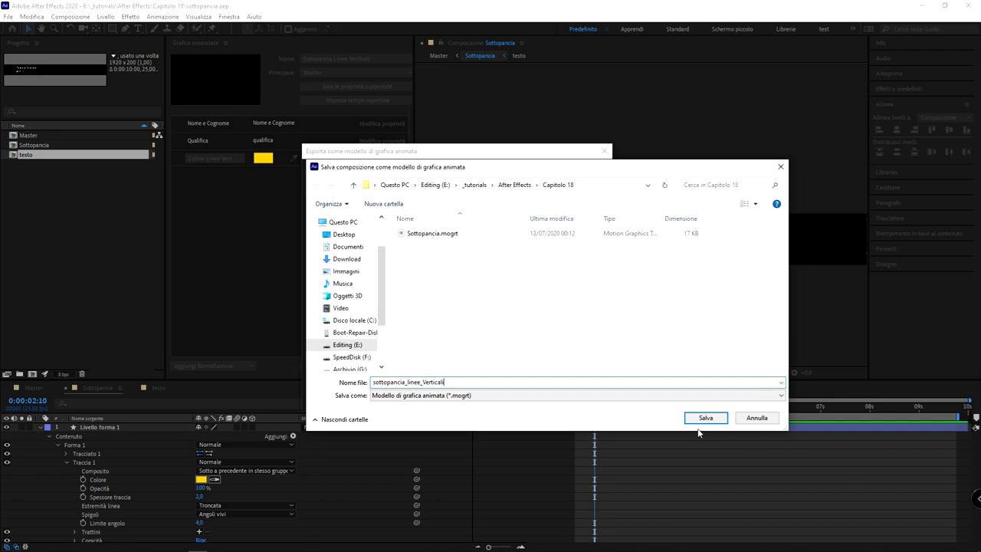
click(699, 422)
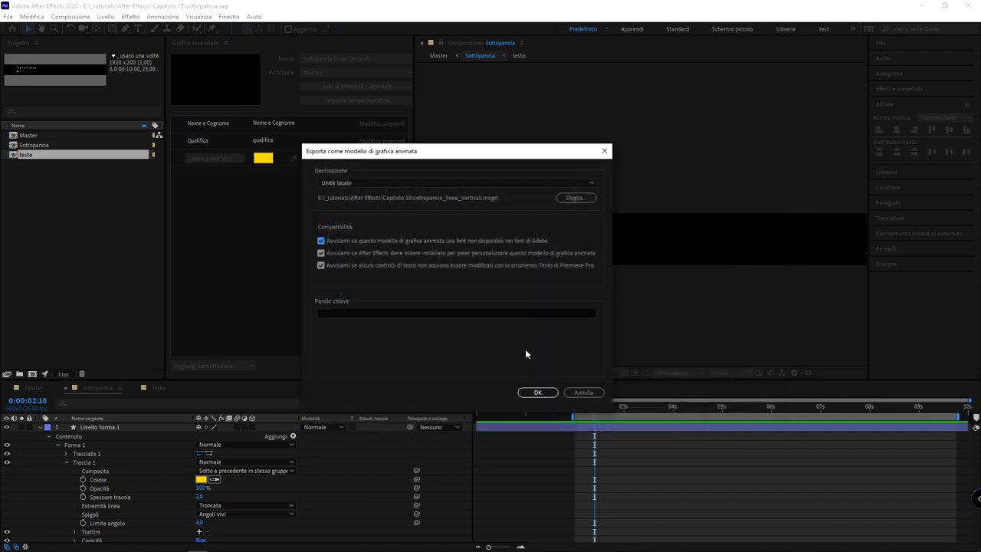
click(541, 395)
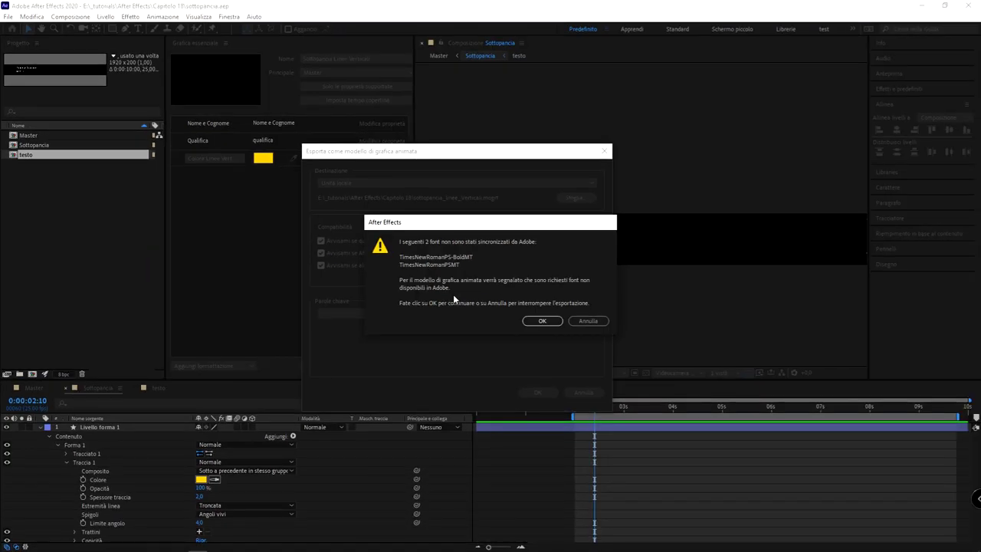
click(544, 322)
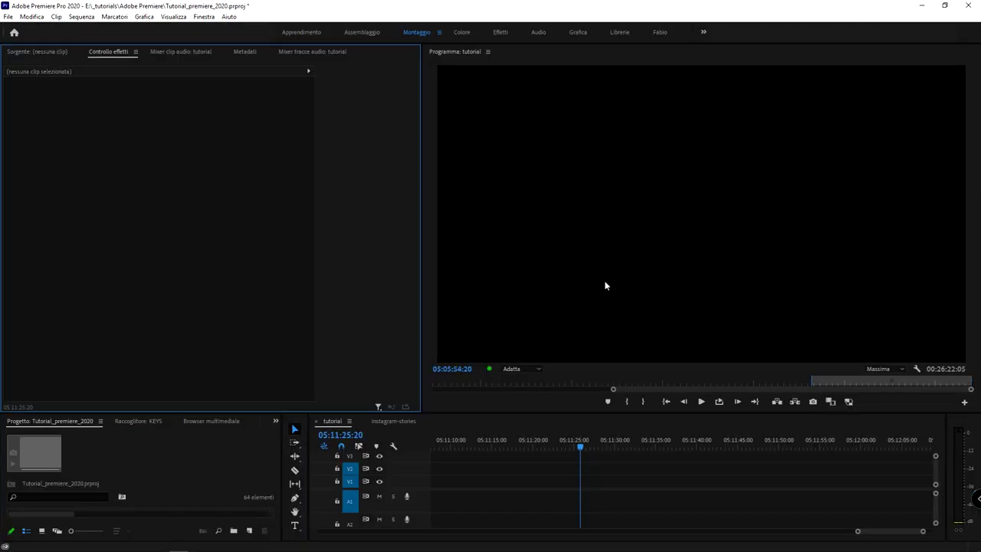
- Show and widen the Essential Graphics browser, then start installing a Motion Graphics template
click(204, 16)
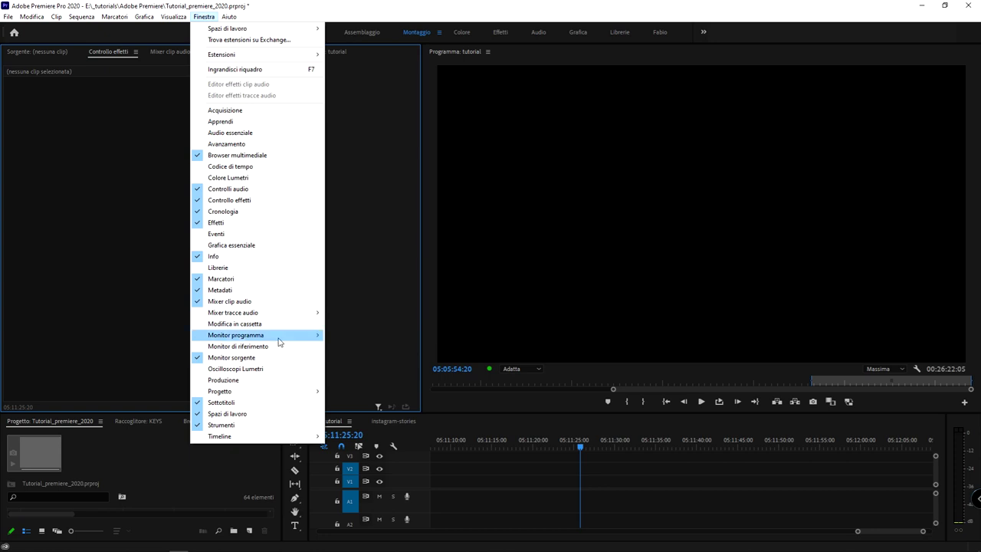
click(272, 245)
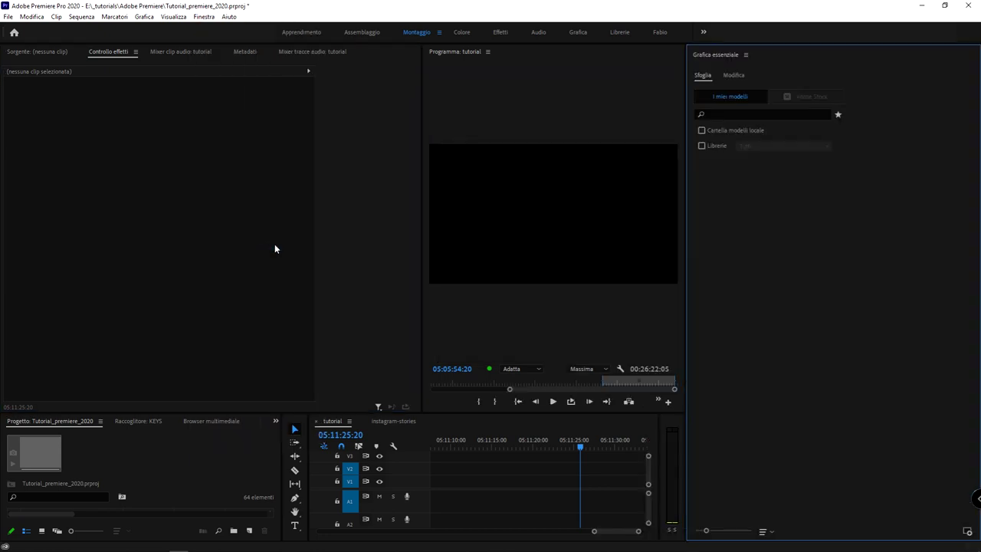
scroll(741, 308, down, 5)
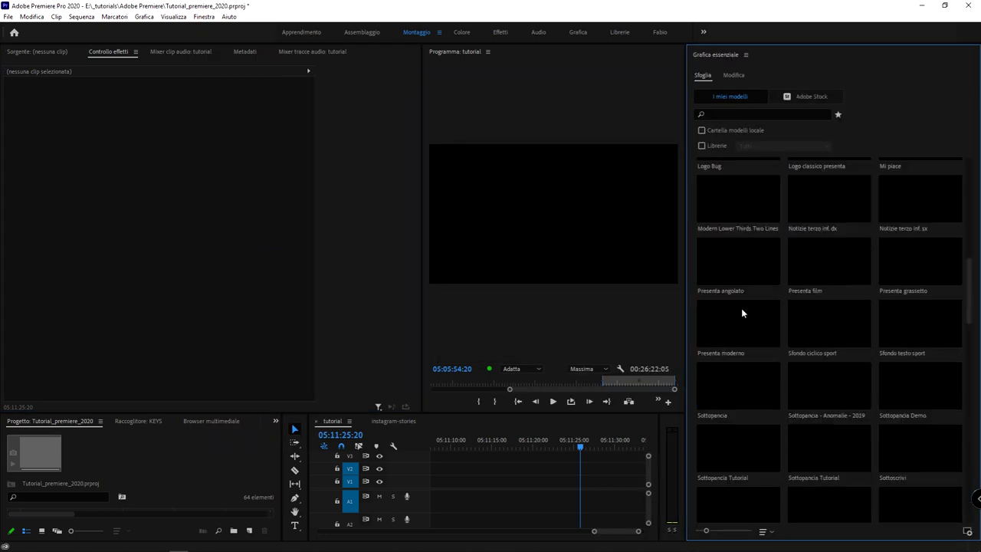
scroll(730, 315, up, 5)
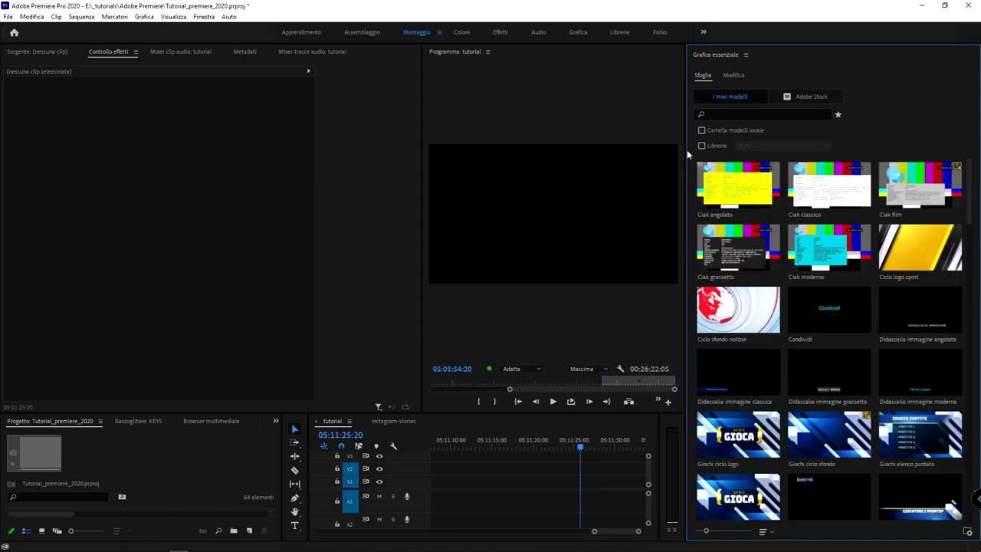
drag(686, 150, 574, 151)
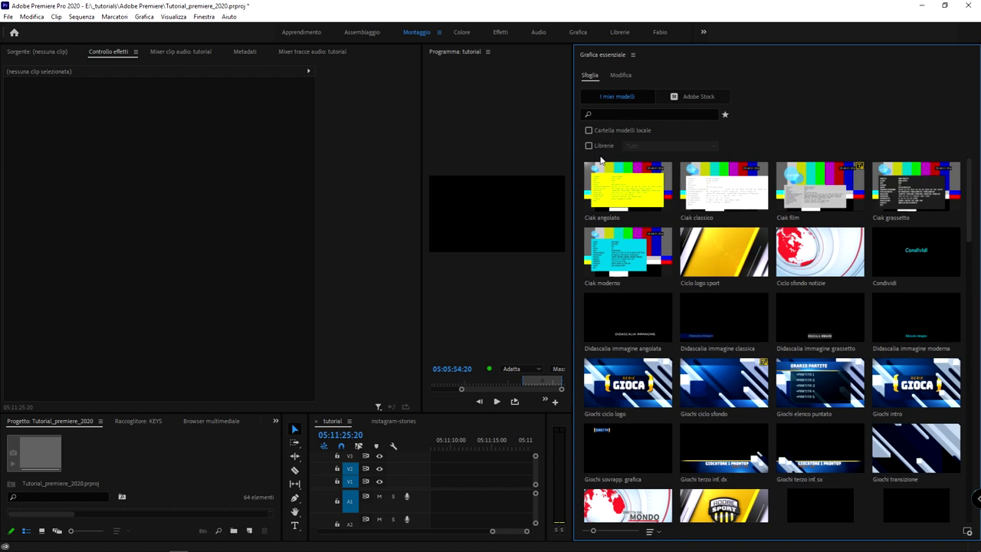
click(968, 532)
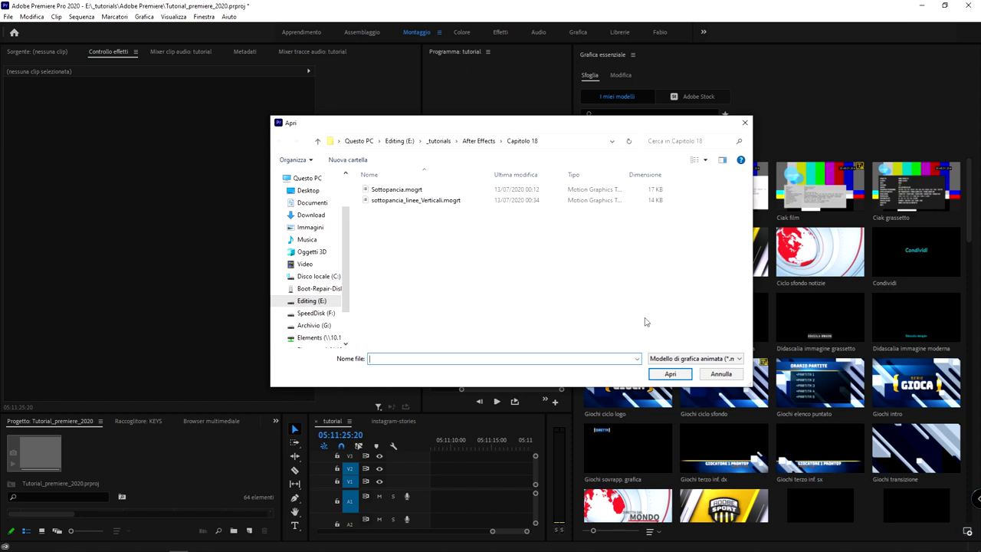
- Install sottopancia_linee_Verticali.mogrt and filter the templates by 'sottopancia'
click(434, 201)
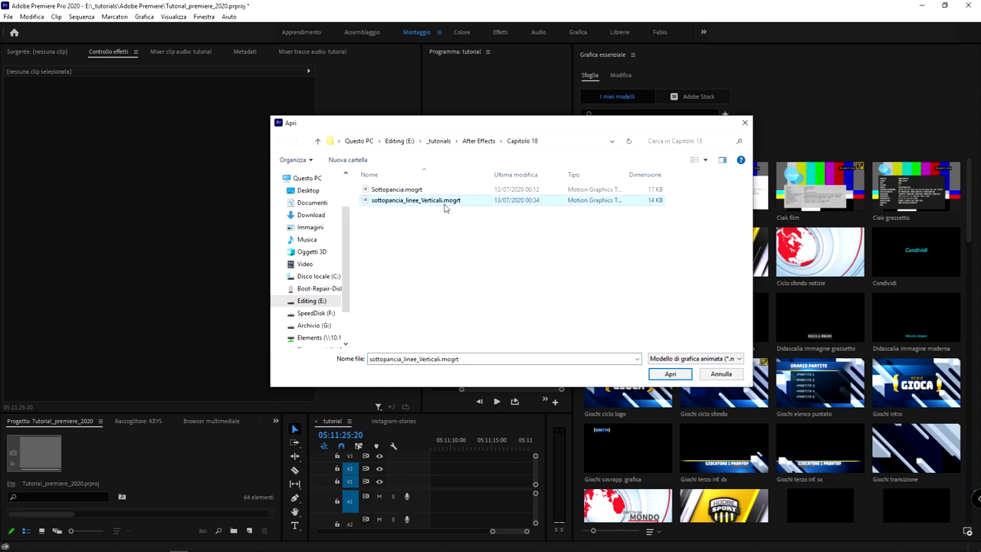
click(673, 374)
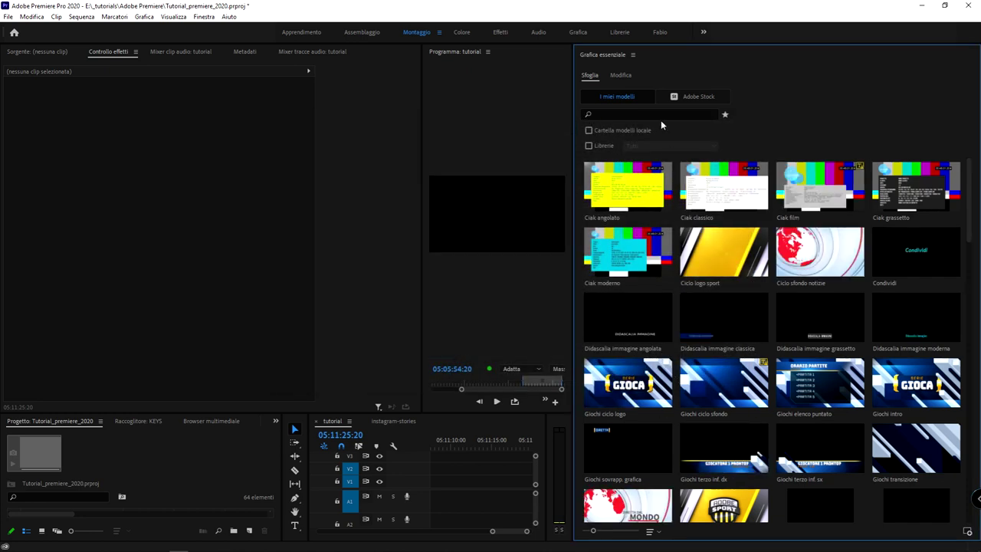
click(630, 113)
text(sott)
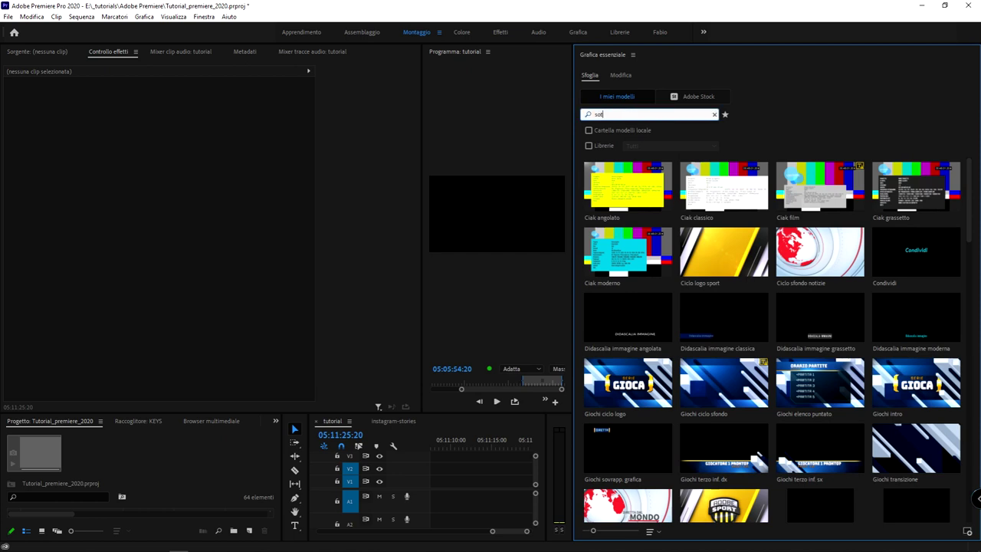
text(opancia)
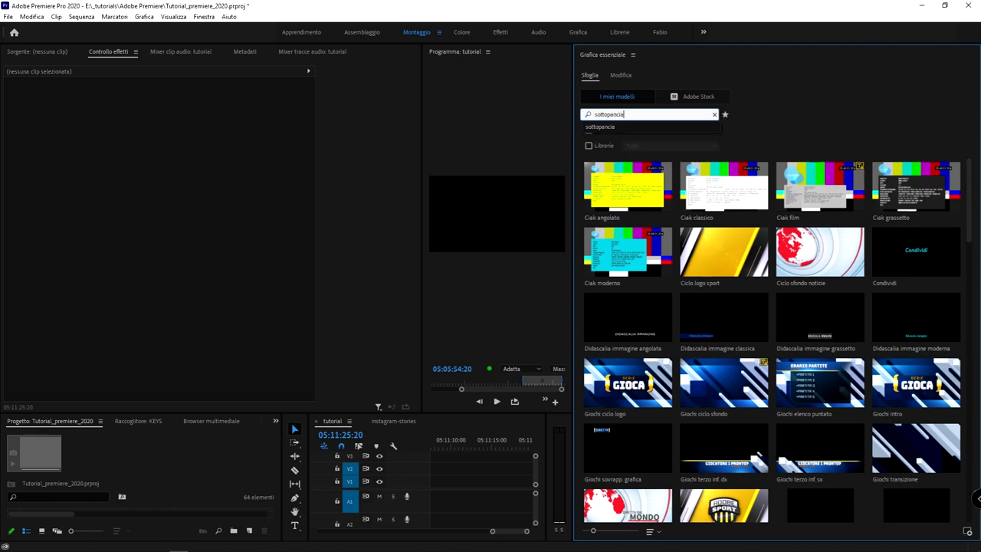
key(Return)
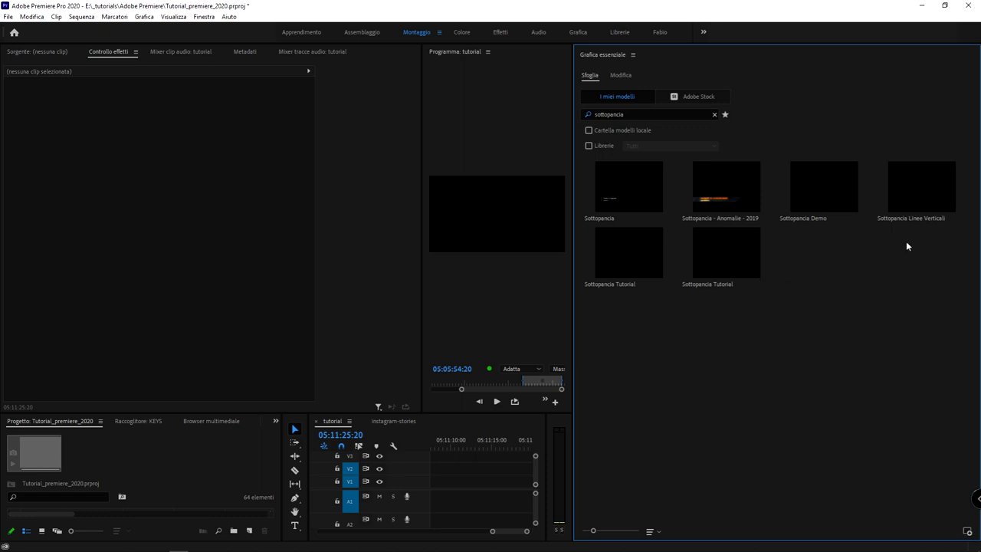
- Place Sottopancia Linee Verticali on track V1 and show its editable properties
drag(927, 197, 446, 482)
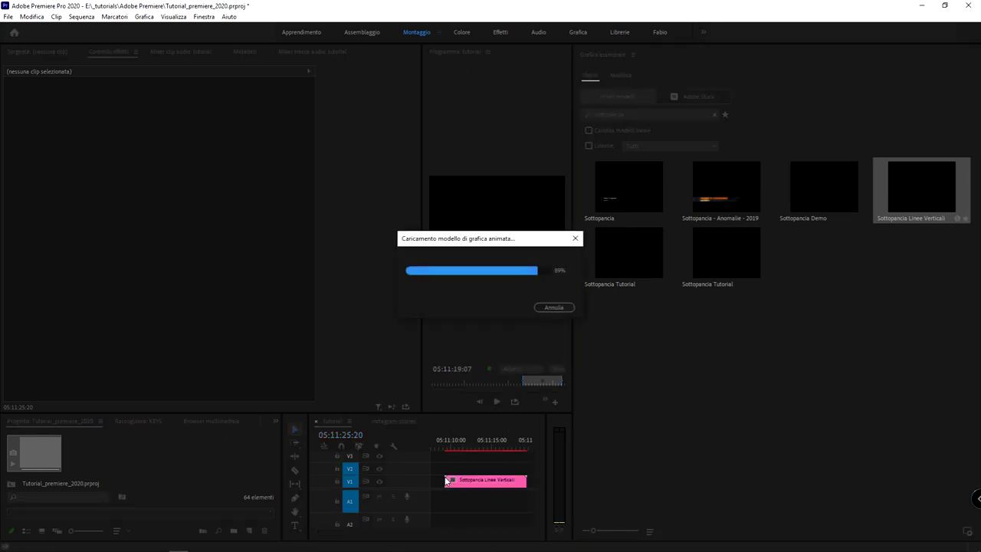
drag(446, 443, 451, 443)
click(622, 75)
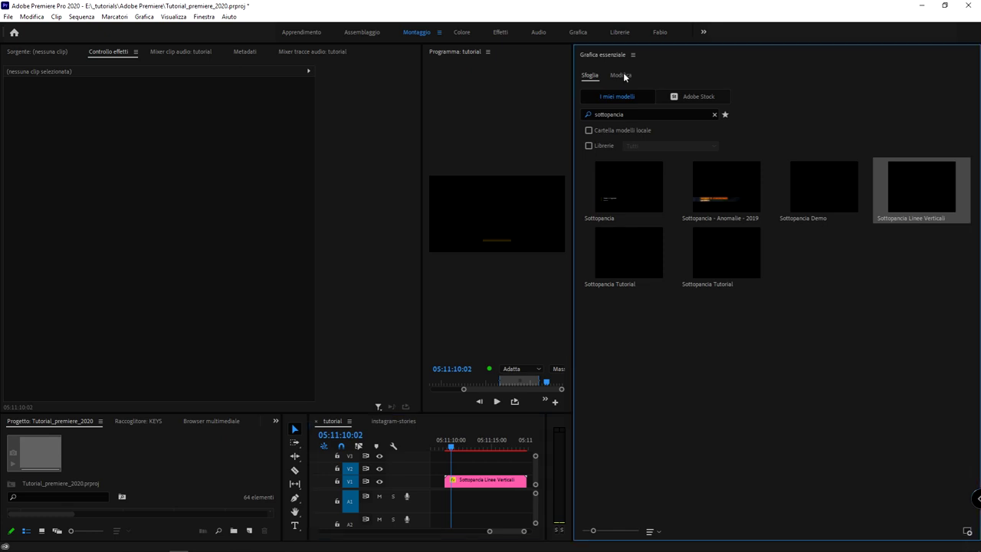
- Change the clip's Colore Linee Vert. from yellow to green 00FF36
click(491, 478)
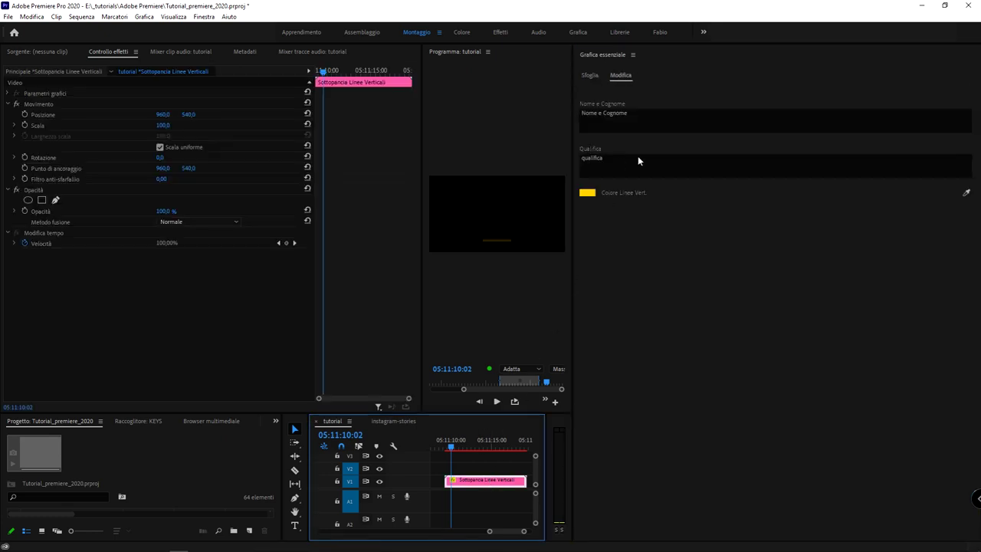
click(613, 118)
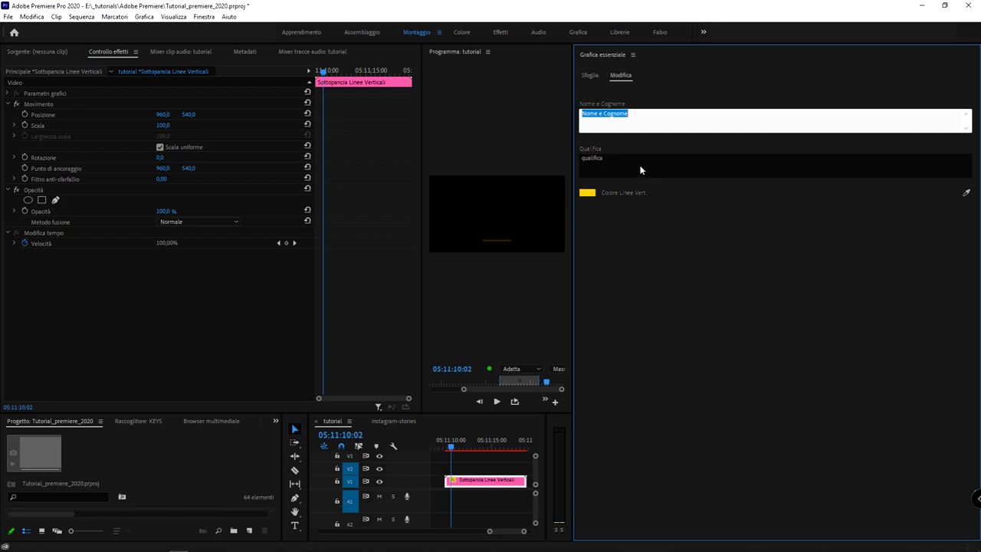
click(633, 164)
click(587, 192)
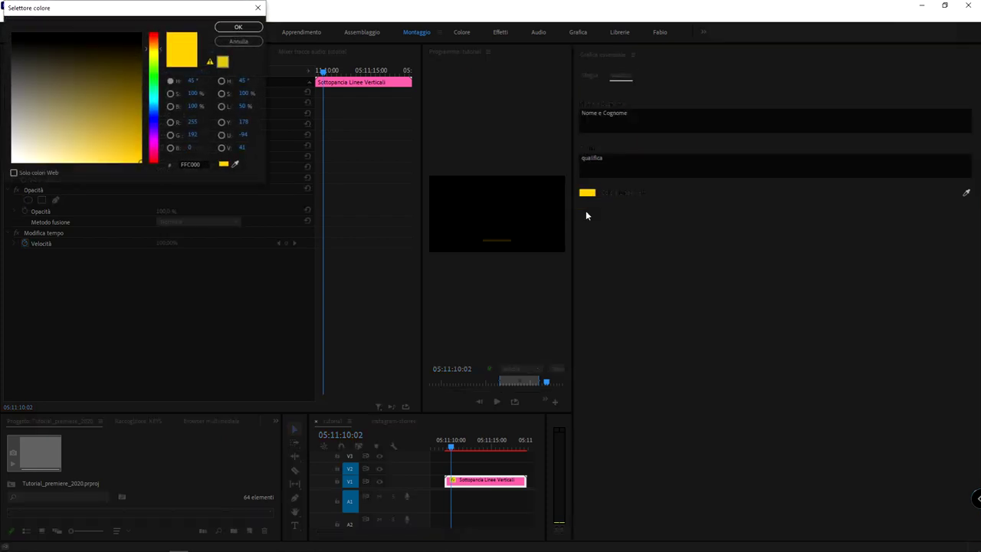
drag(120, 9, 575, 119)
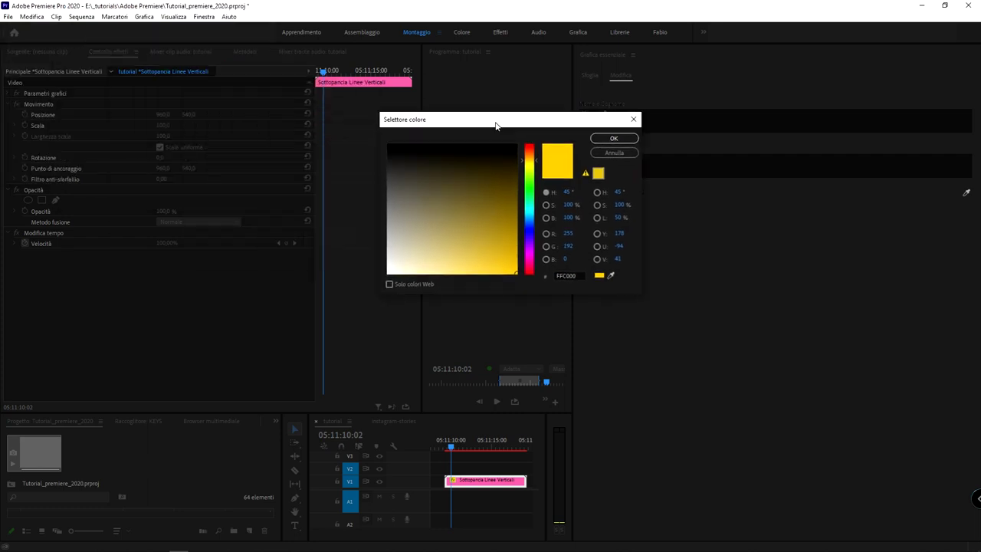
click(606, 187)
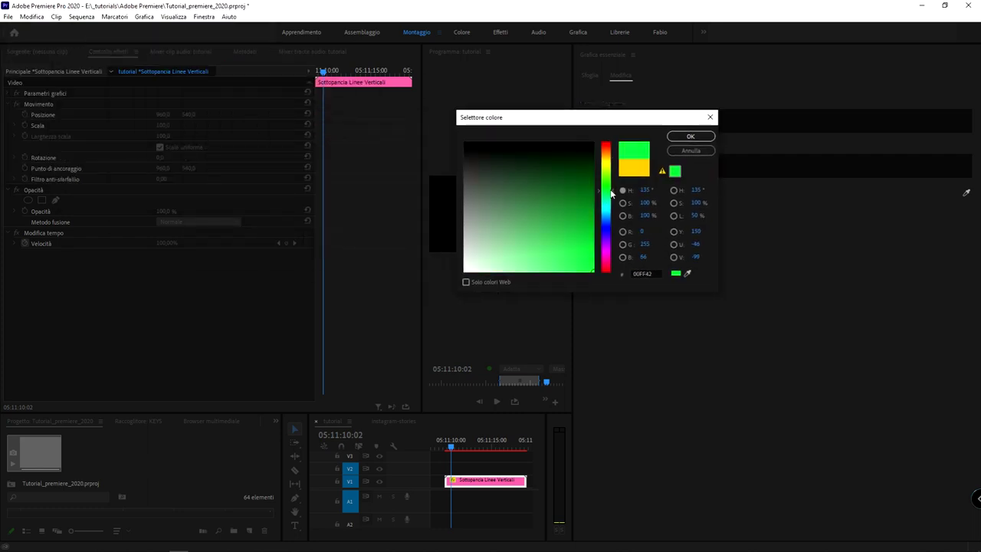
click(690, 136)
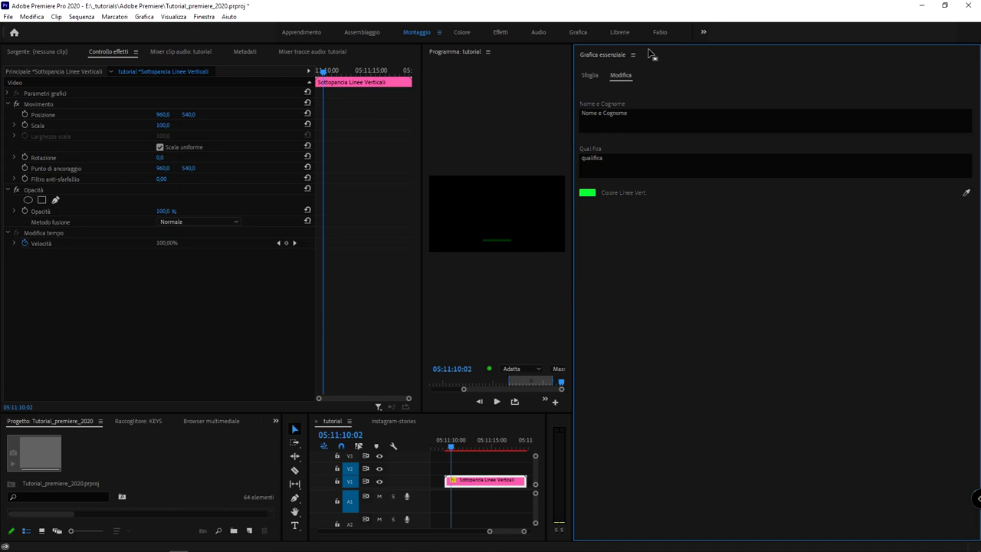
- Close the graphics editing panel and enlarge the Program monitor
click(633, 55)
click(655, 59)
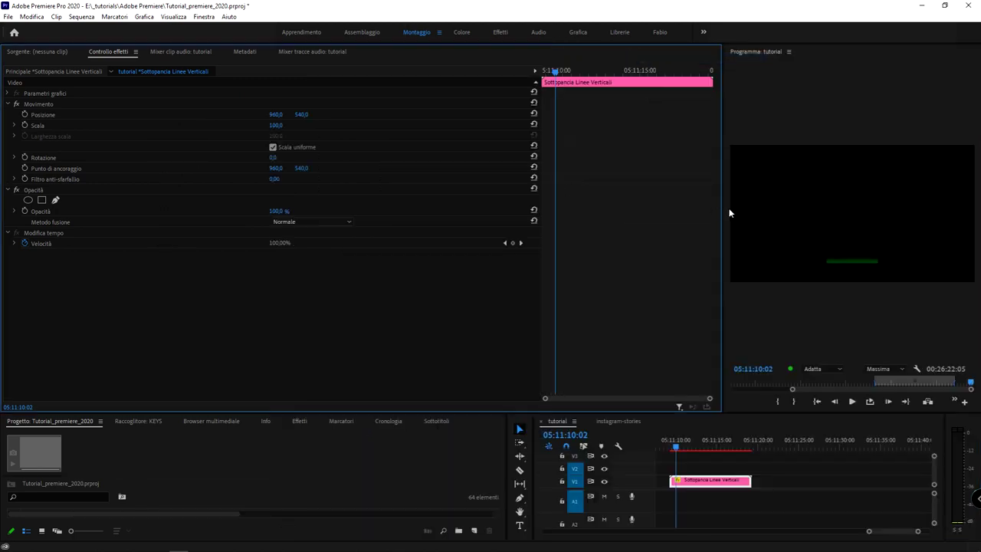
drag(721, 211, 187, 208)
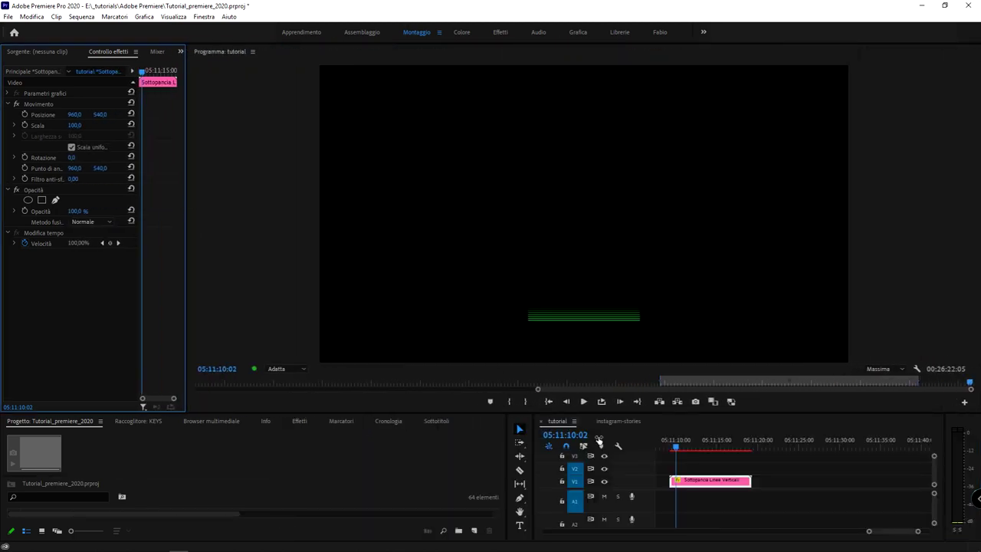
- Move the playhead to 05:11:12:13 to show the lower third with its green line
drag(679, 447, 696, 448)
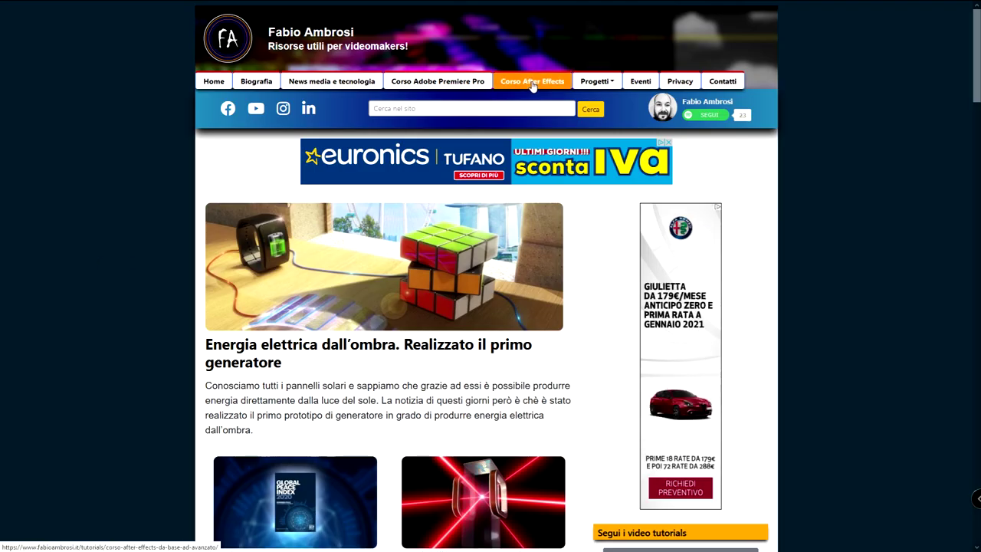
- Open the Corso After Effects page and scroll through its lesson list
click(533, 81)
scroll(904, 203, down, 3)
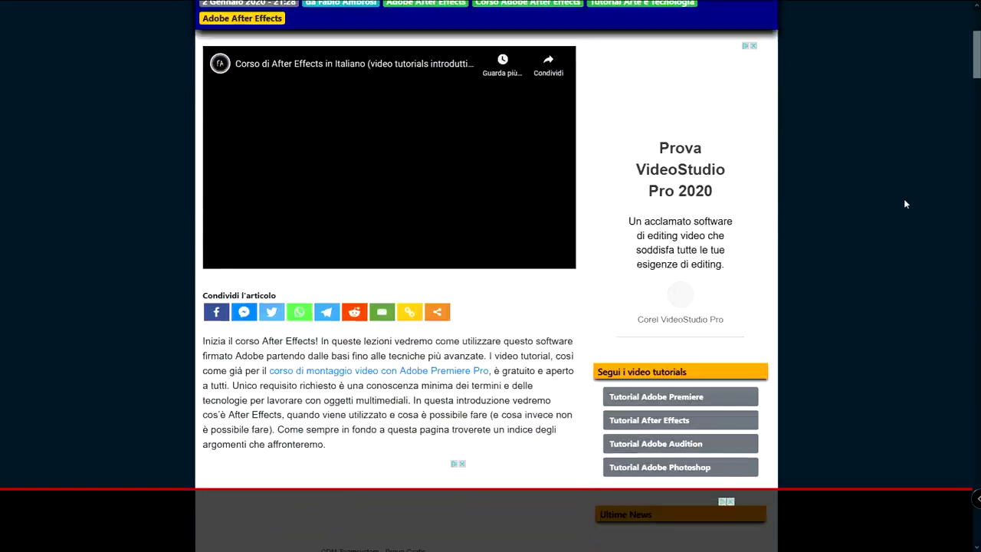
scroll(904, 203, down, 4)
scroll(905, 203, down, 4)
scroll(905, 203, down, 5)
scroll(903, 197, down, 5)
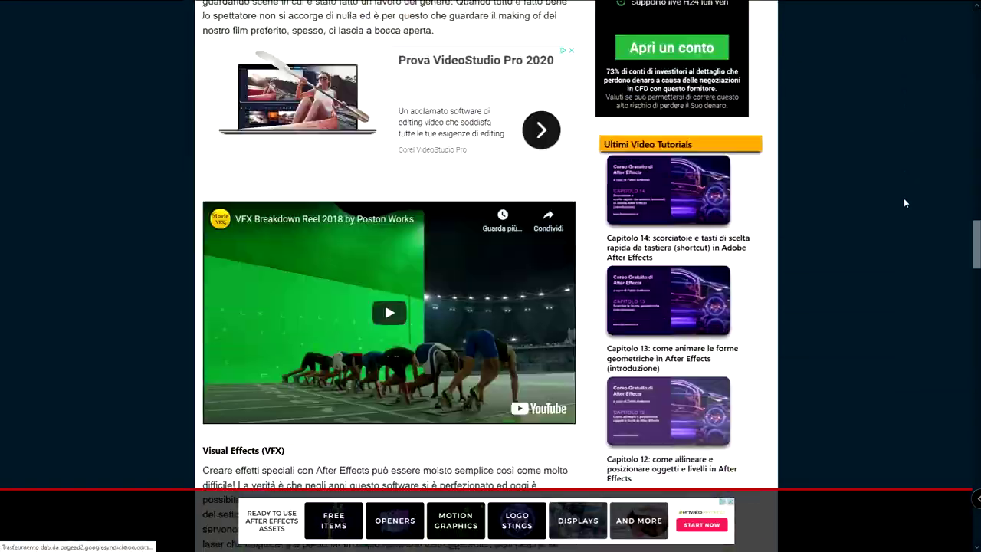
scroll(904, 198, down, 5)
scroll(904, 198, down, 4)
scroll(894, 201, up, 1)
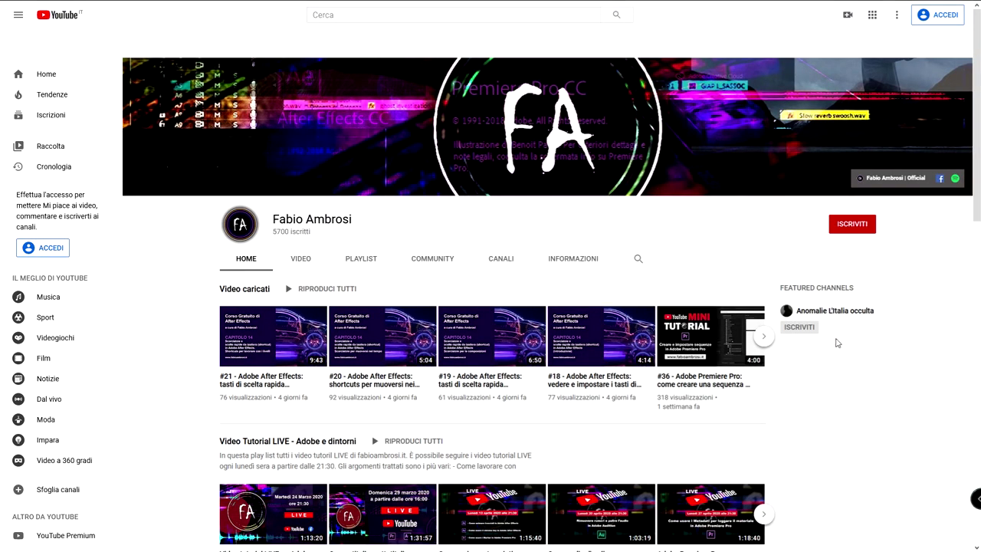
- Open the Corso gratuito di After Effects YouTube playlist, then the author's Facebook page
middle_click(839, 368)
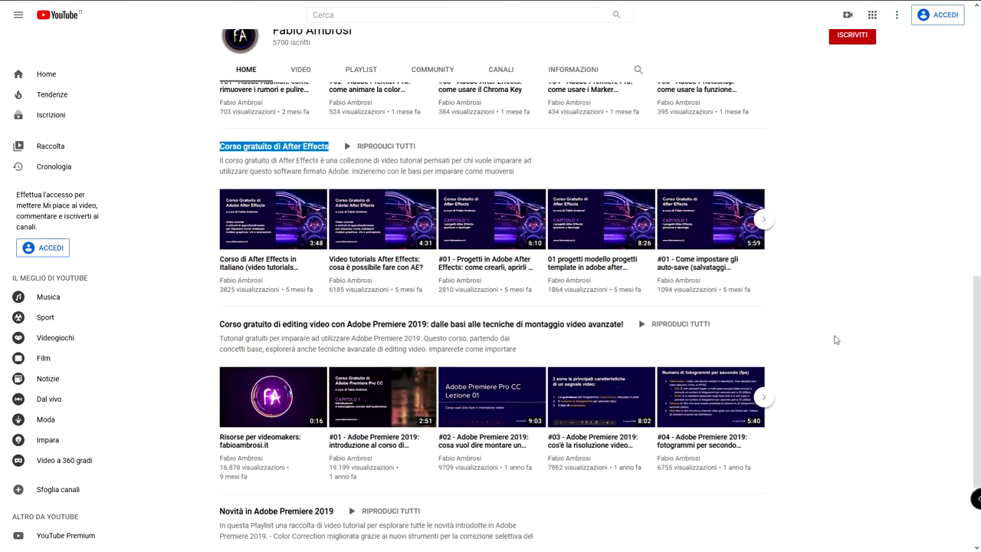
click(841, 400)
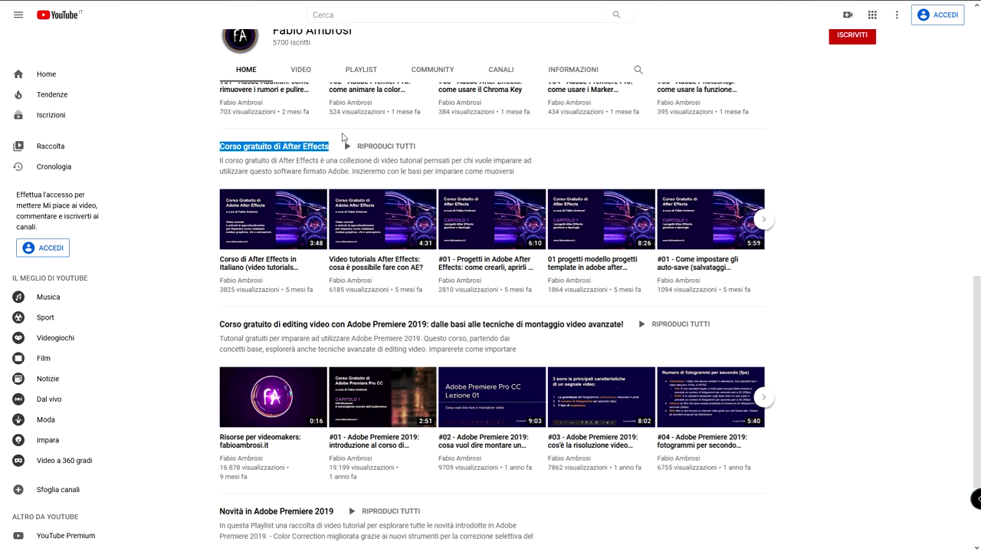
click(273, 152)
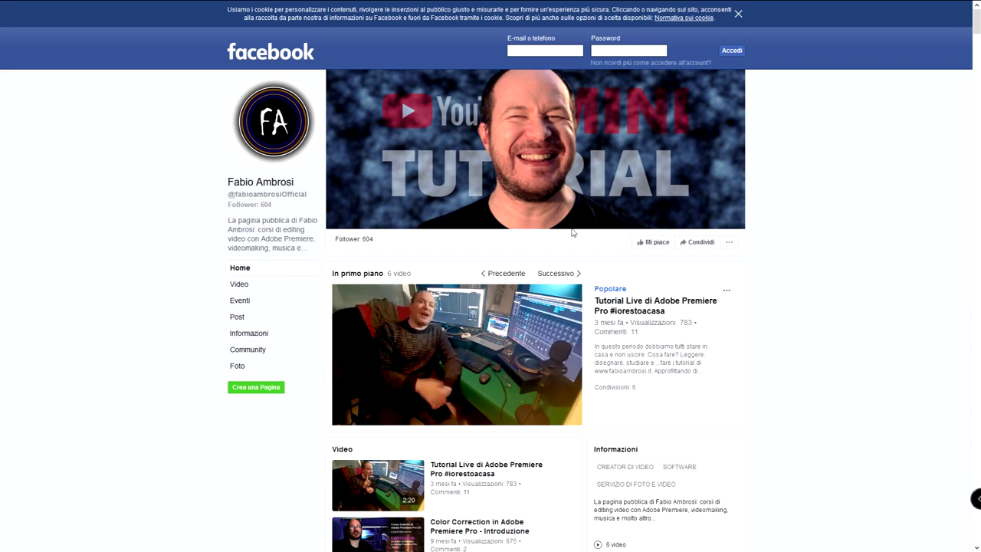
middle_click(802, 154)
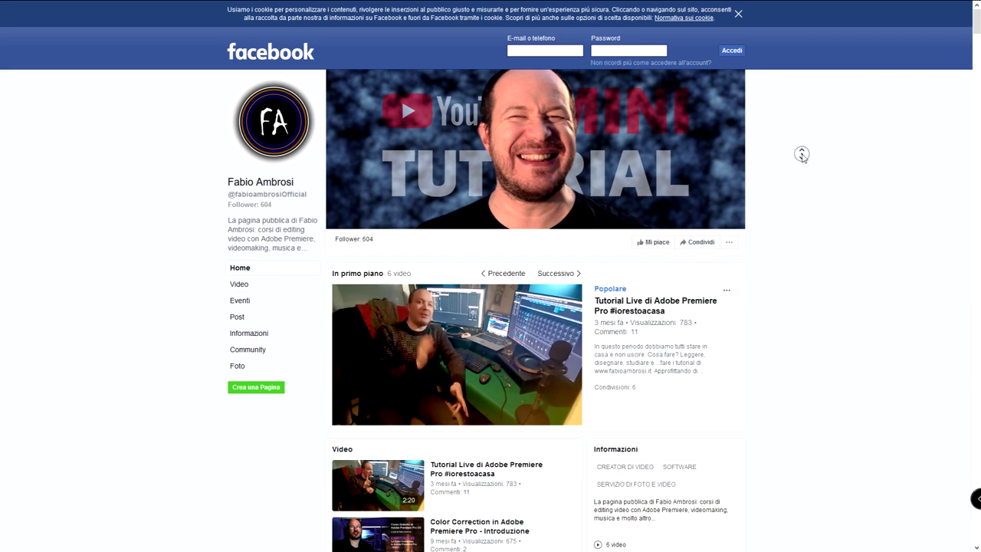